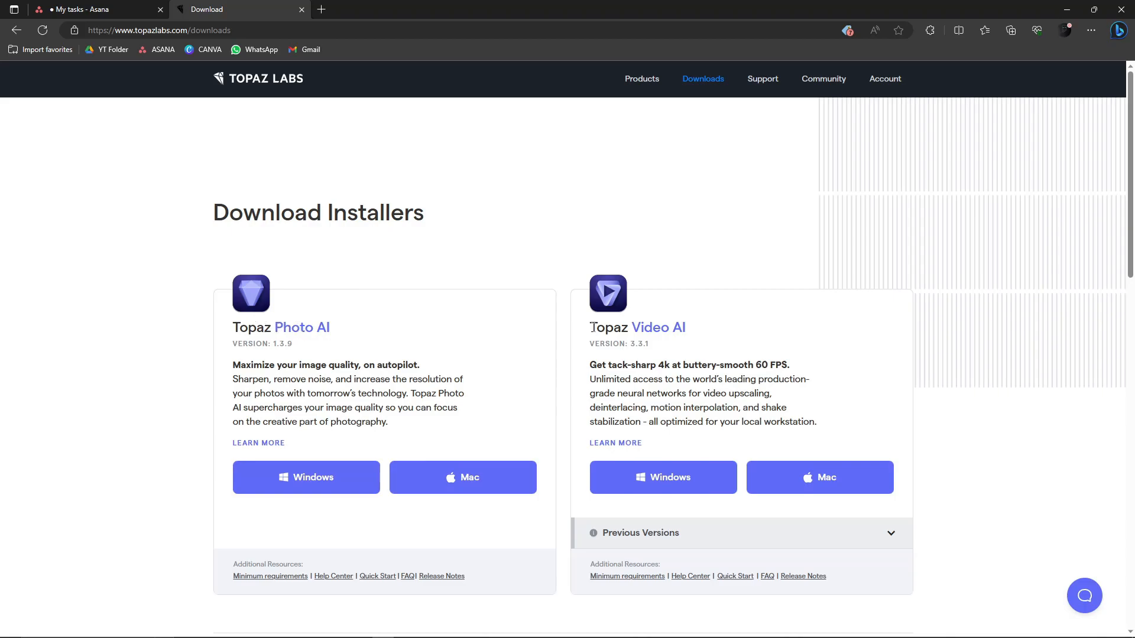
mouse_move(589, 330)
mouse_down()
mouse_move(702, 331)
mouse_move(590, 328)
mouse_up()
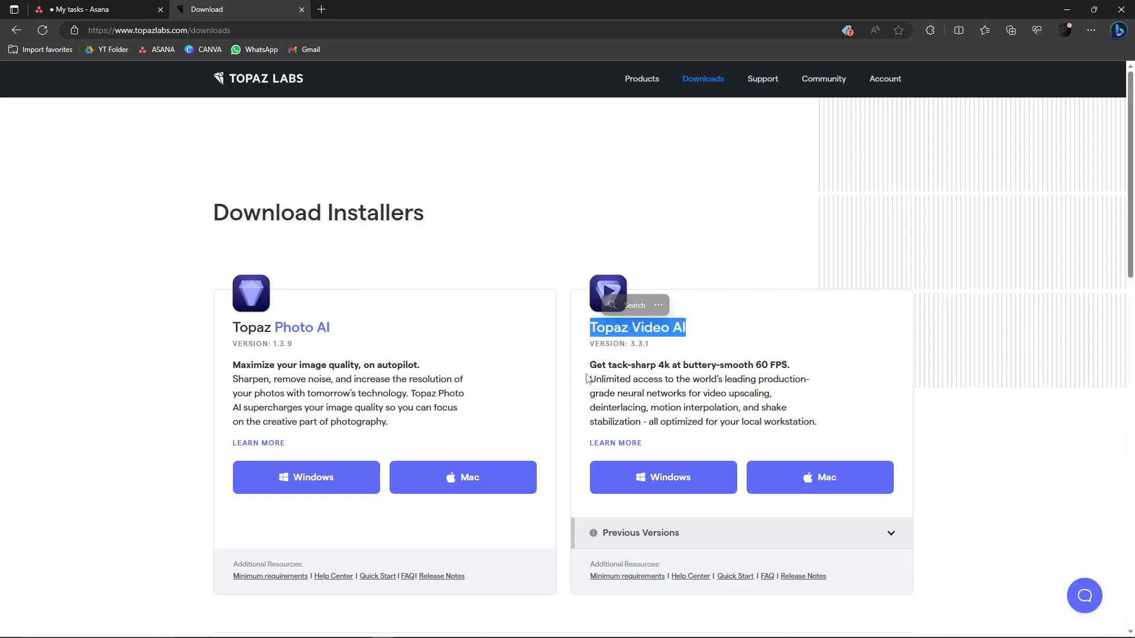
click(166, 350)
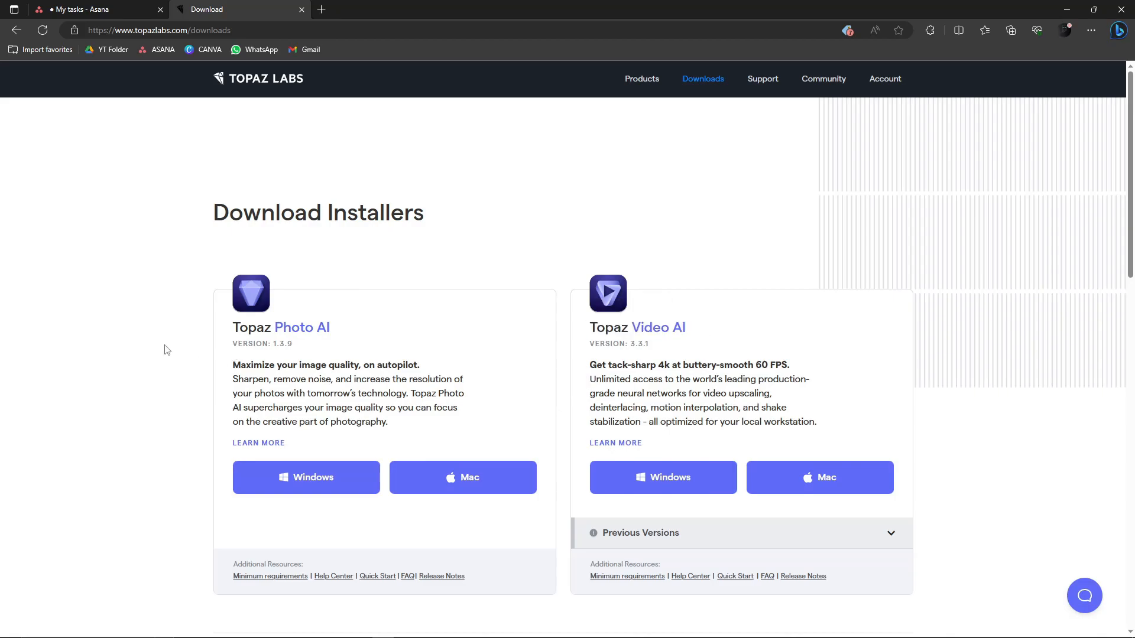
scroll(177, 415, down, 1)
scroll(196, 412, up, 1)
- Switch to the open Topaz Video AI window
mouse_move(375, 637)
mouse_move(471, 630)
click(472, 629)
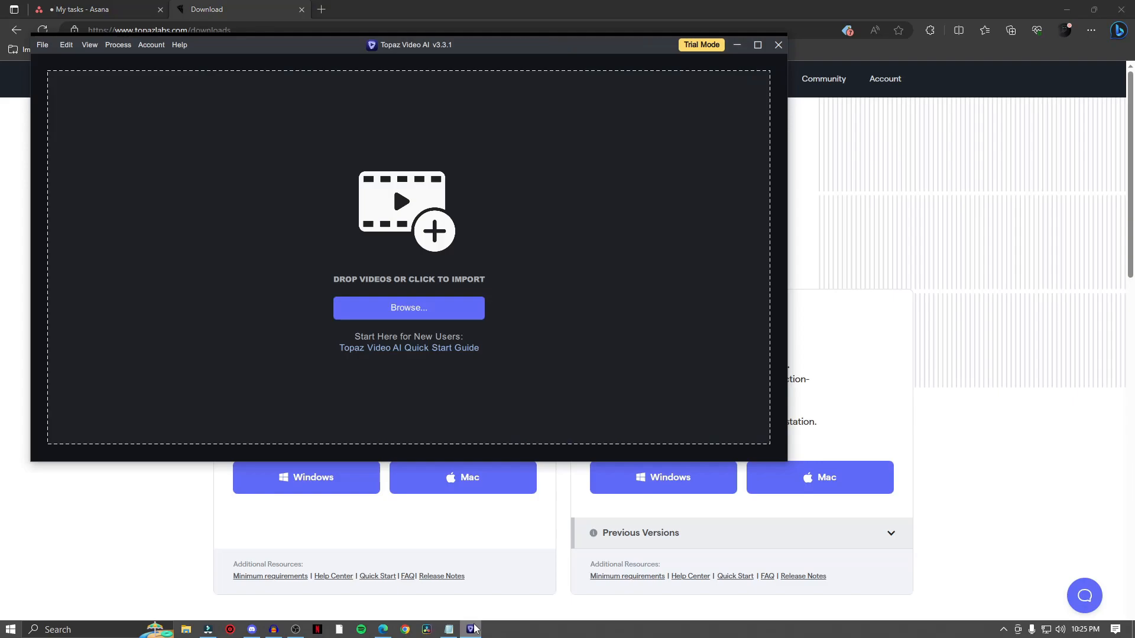
- Browse for and import the video file videoplayback.mp4
drag(602, 58, 809, 129)
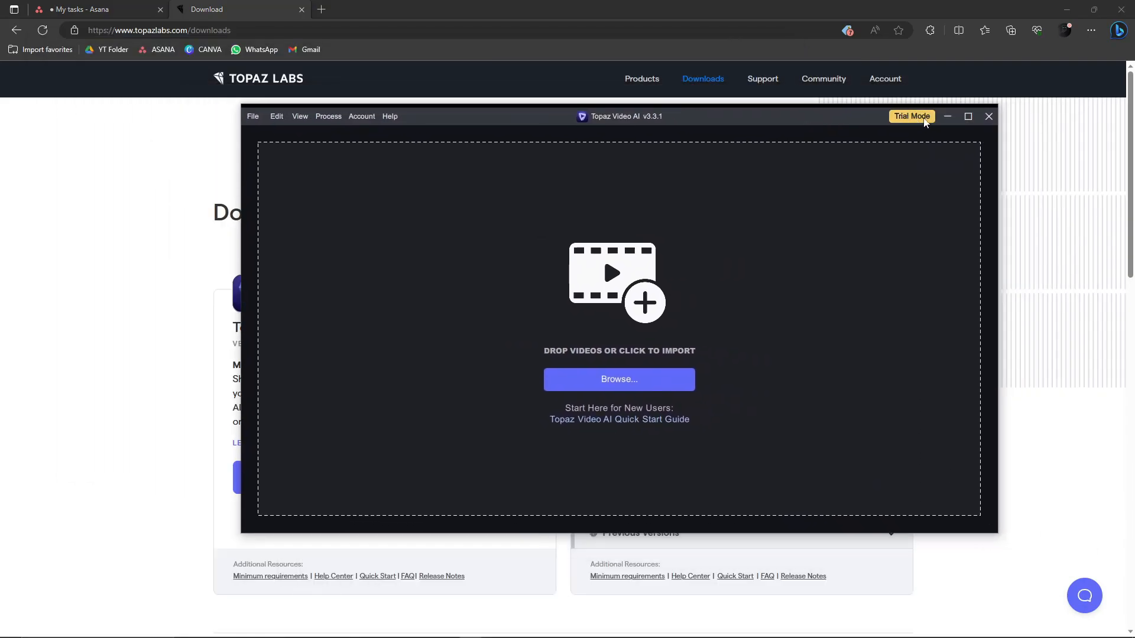
drag(869, 117, 829, 130)
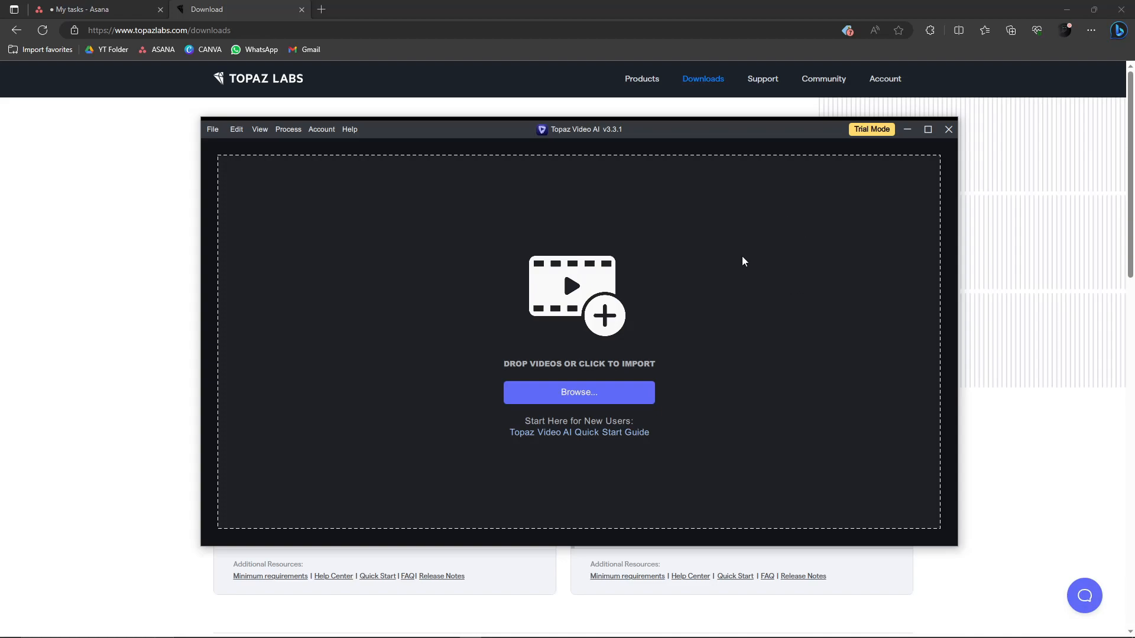
drag(656, 136, 660, 133)
click(567, 392)
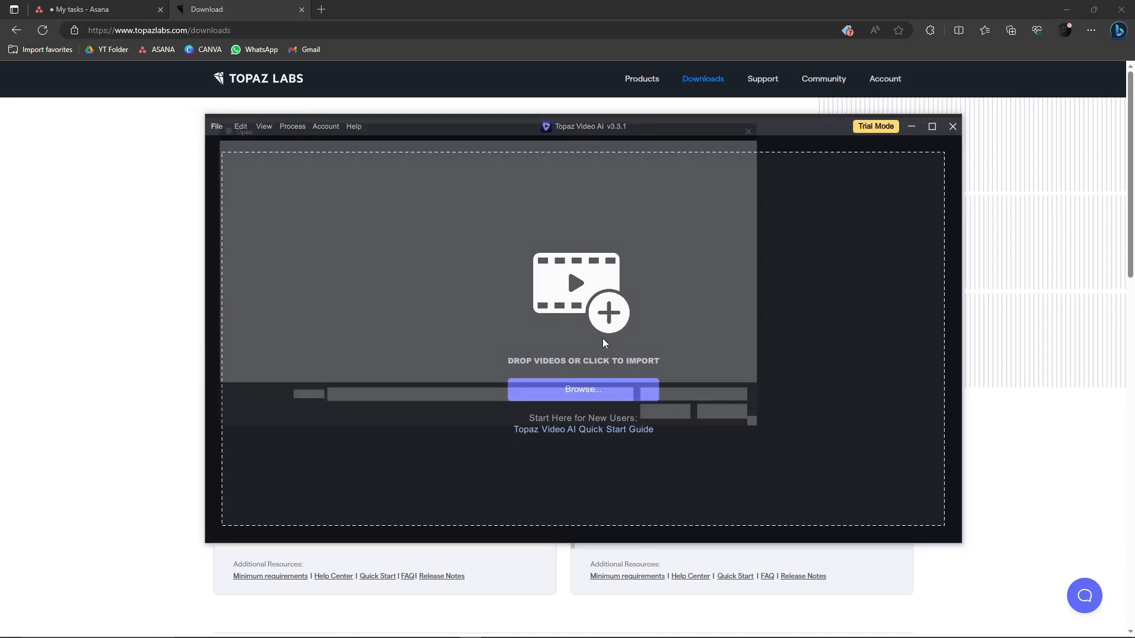
double_click(340, 227)
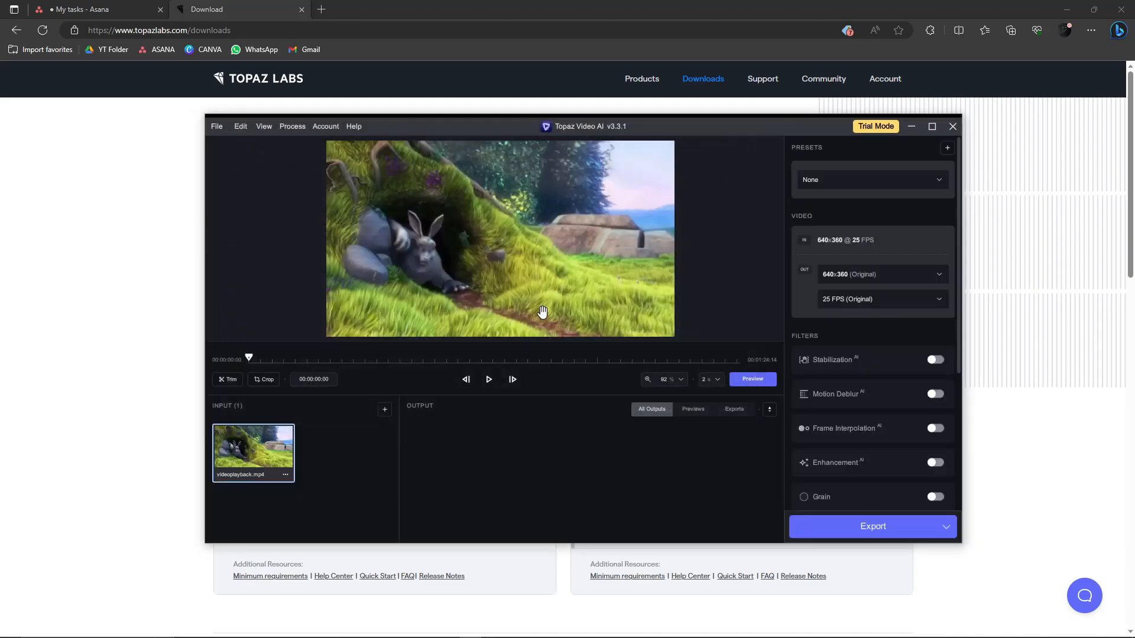
drag(740, 134, 725, 110)
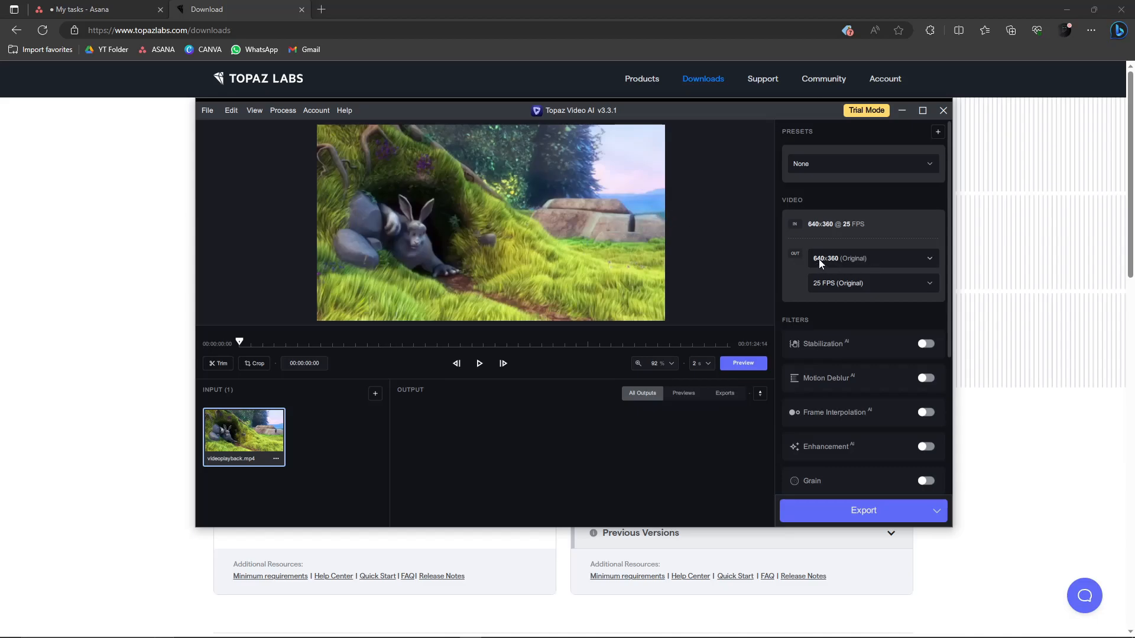
drag(710, 108, 689, 130)
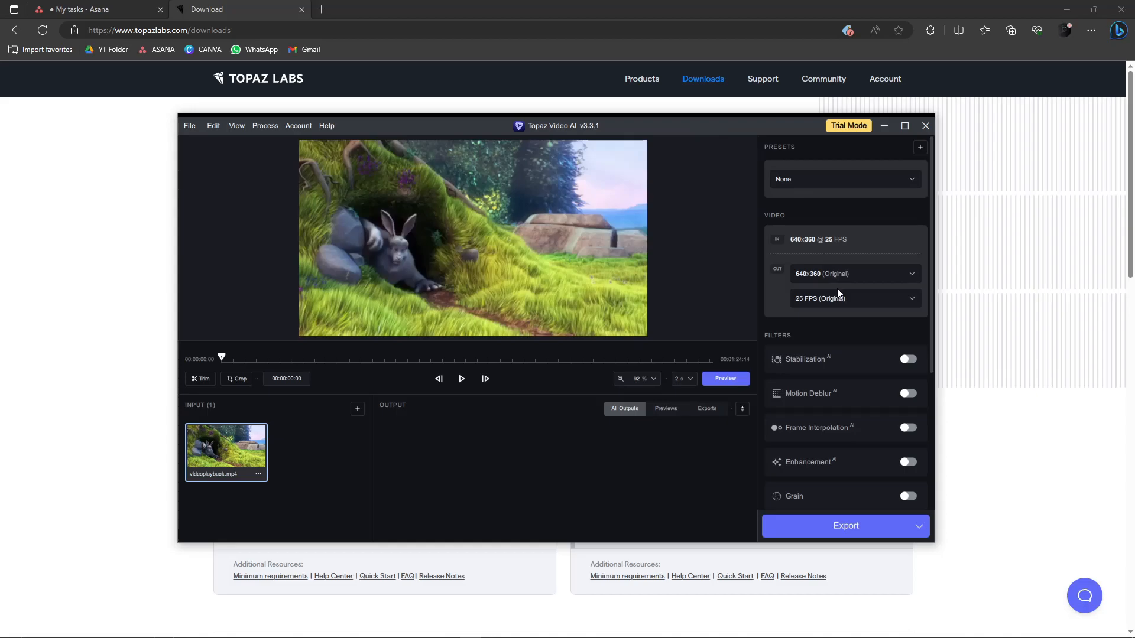
drag(722, 131, 562, 83)
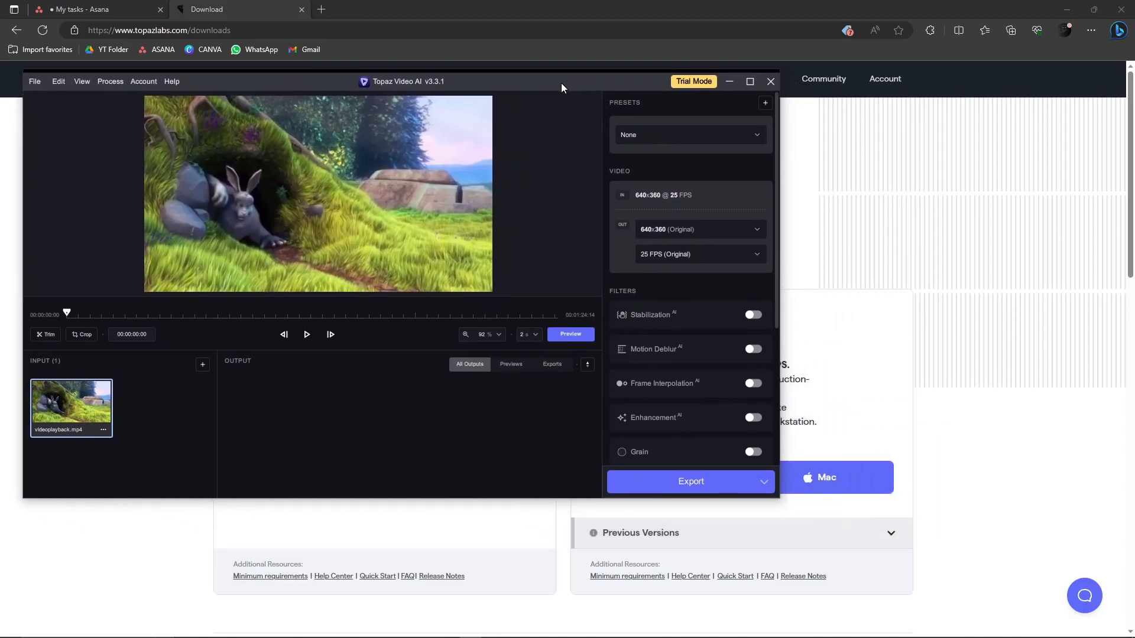
drag(641, 87, 712, 141)
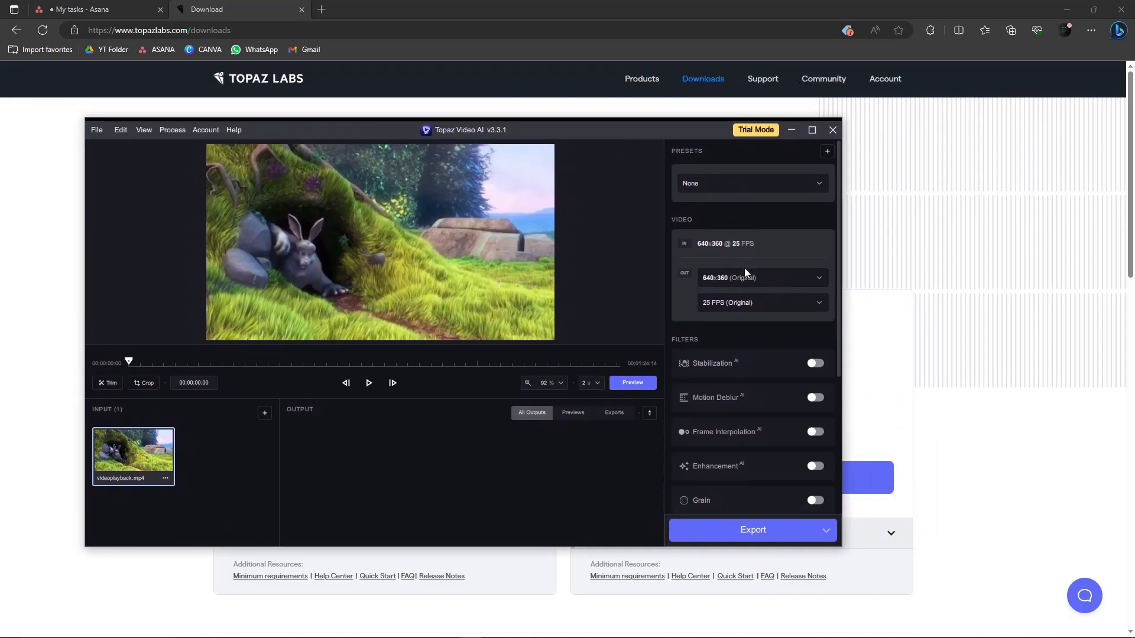
scroll(747, 334, down, 5)
scroll(751, 339, up, 5)
scroll(756, 338, down, 1)
scroll(757, 338, down, 2)
scroll(738, 323, up, 3)
- Set the output resolution to 2x Upscale
click(782, 283)
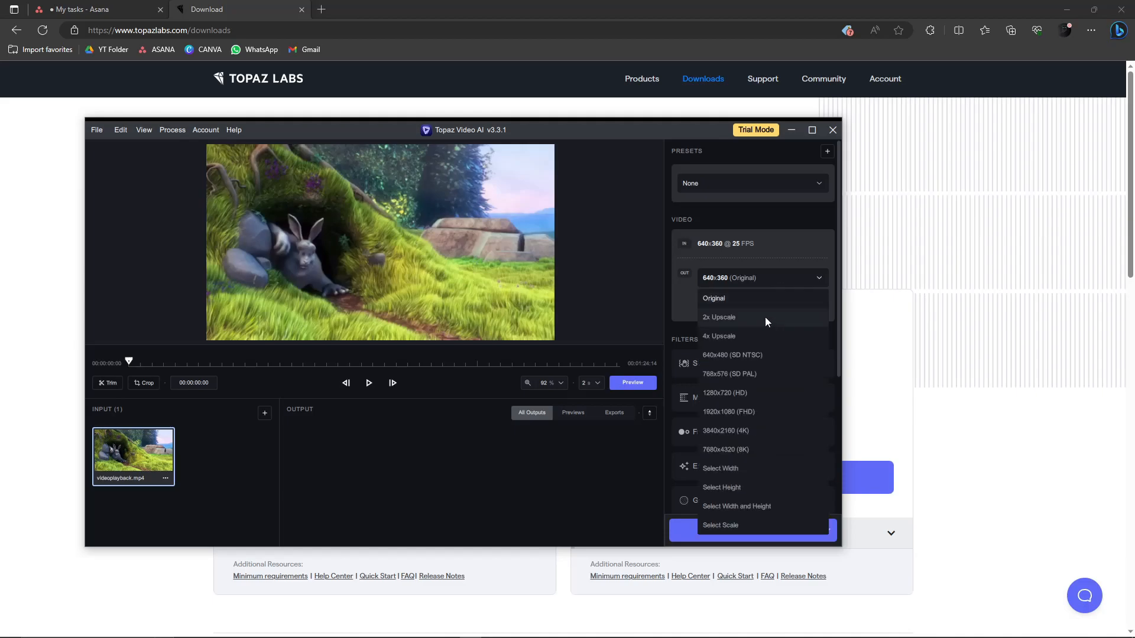
click(786, 278)
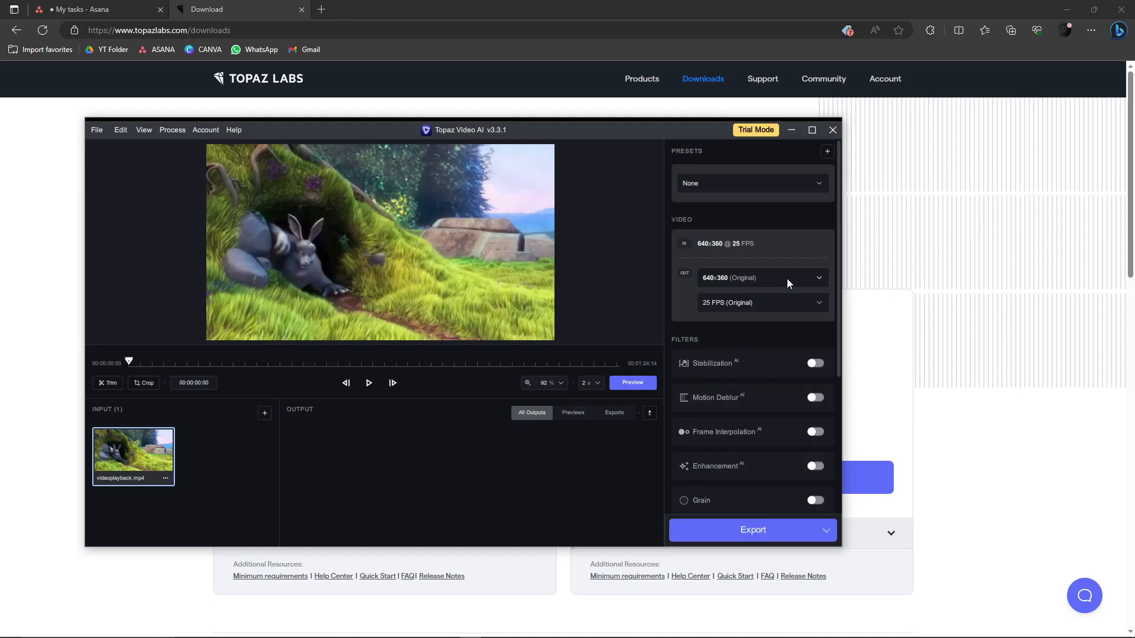
click(786, 279)
click(769, 277)
click(777, 276)
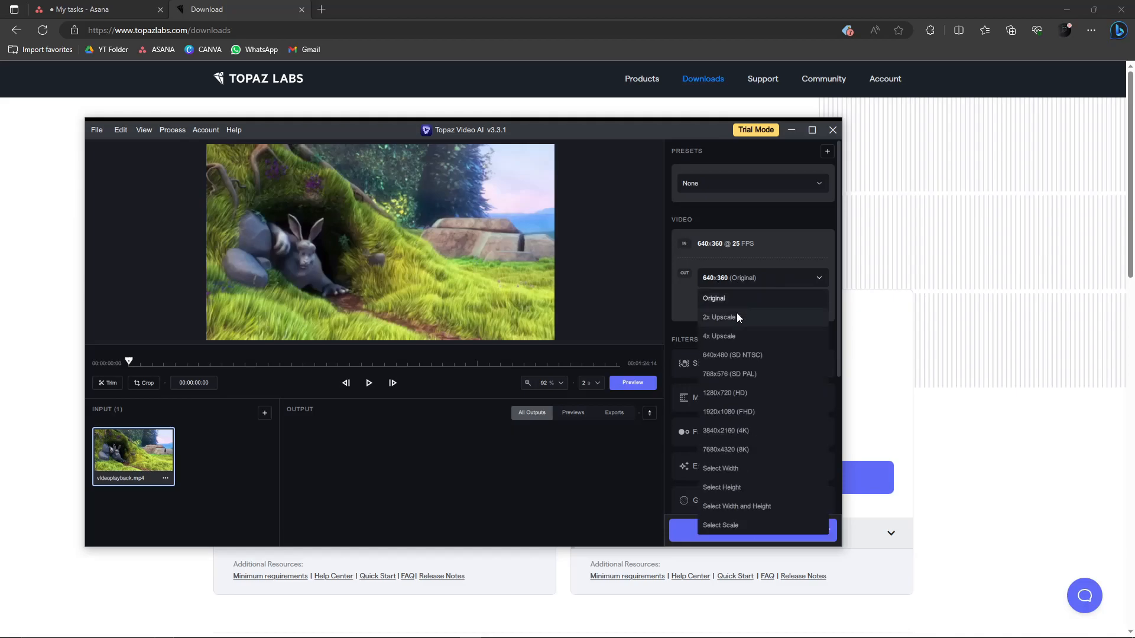
click(738, 314)
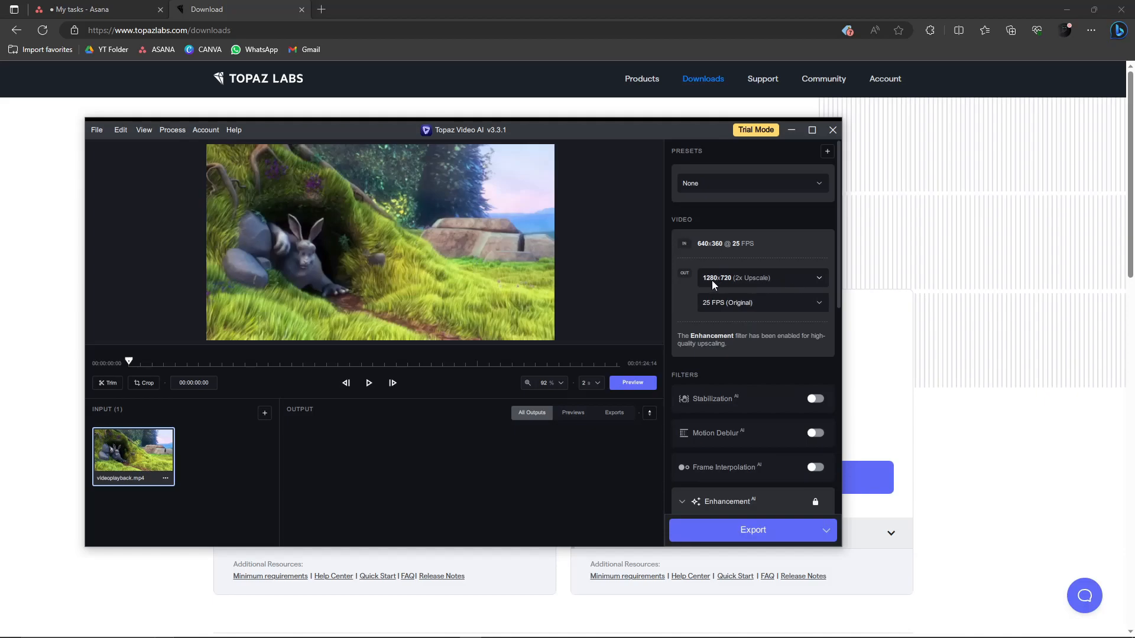
- Set the output resolution to 7680x4320 (8K)
click(761, 278)
click(721, 335)
click(798, 279)
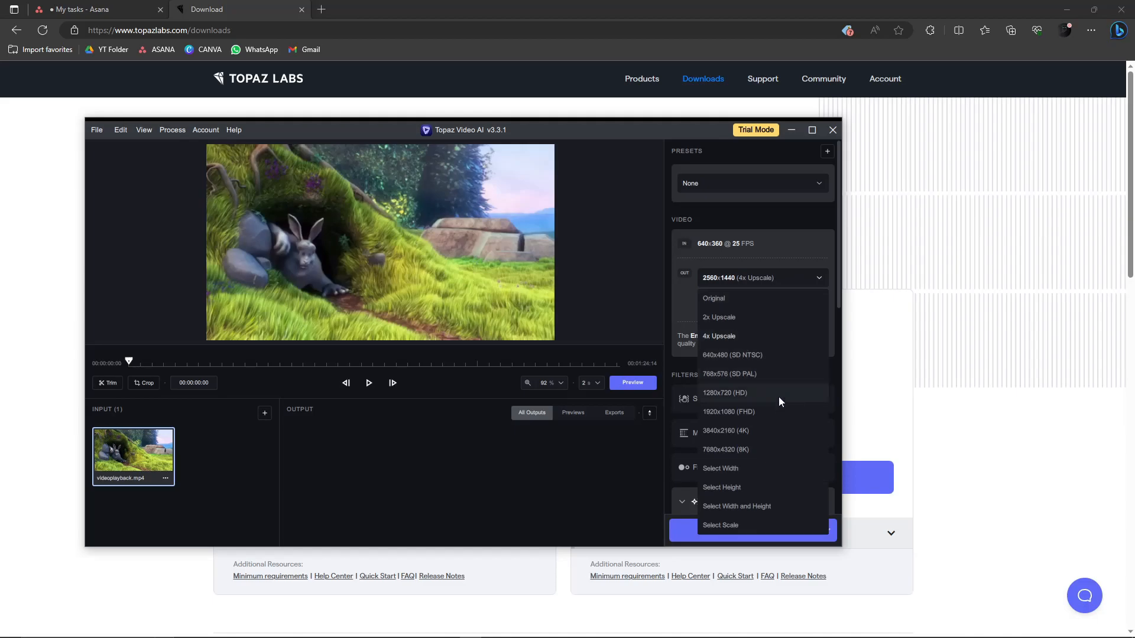
click(775, 450)
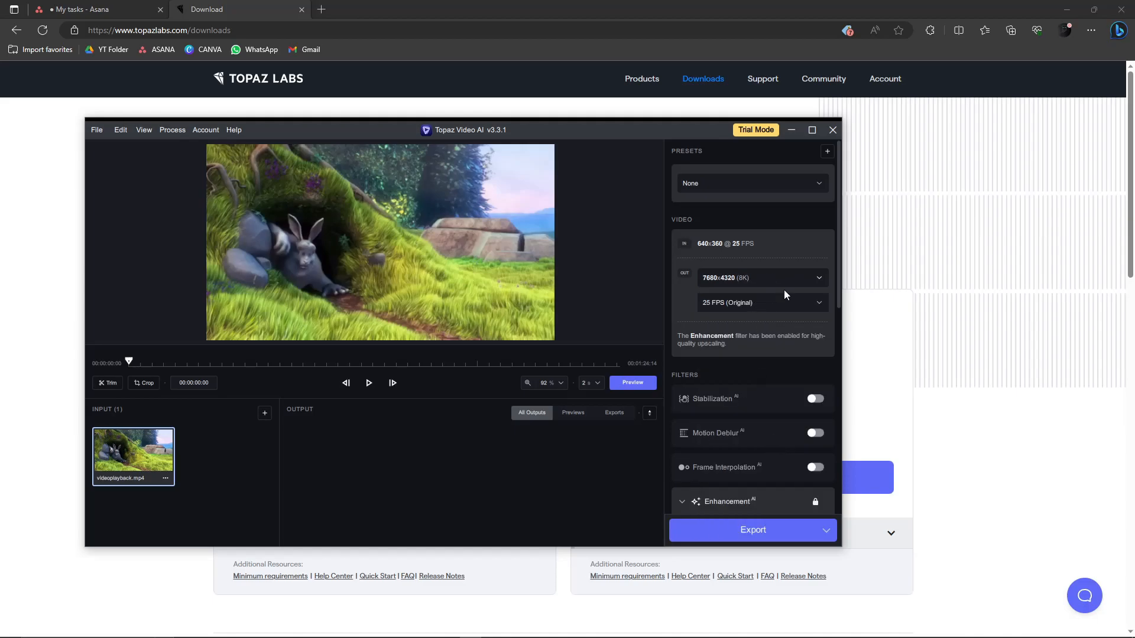
- Set the output frame rate to 120 FPS
click(814, 279)
click(814, 279)
click(814, 279)
click(814, 279)
scroll(768, 374, down, 1)
scroll(759, 351, up, 1)
click(805, 279)
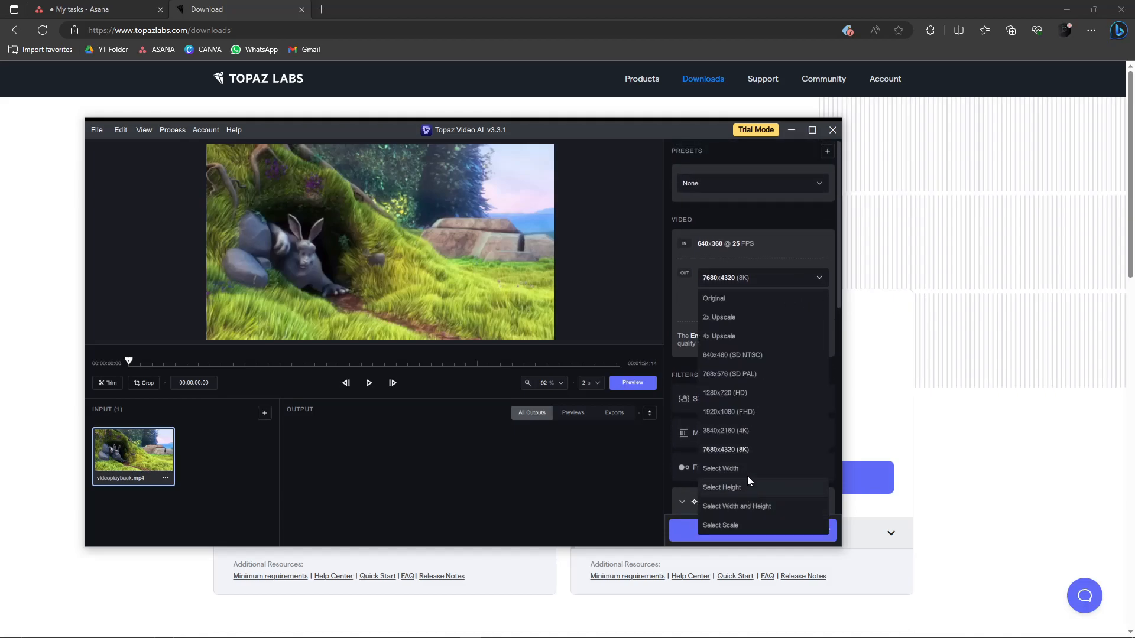
click(751, 446)
click(781, 301)
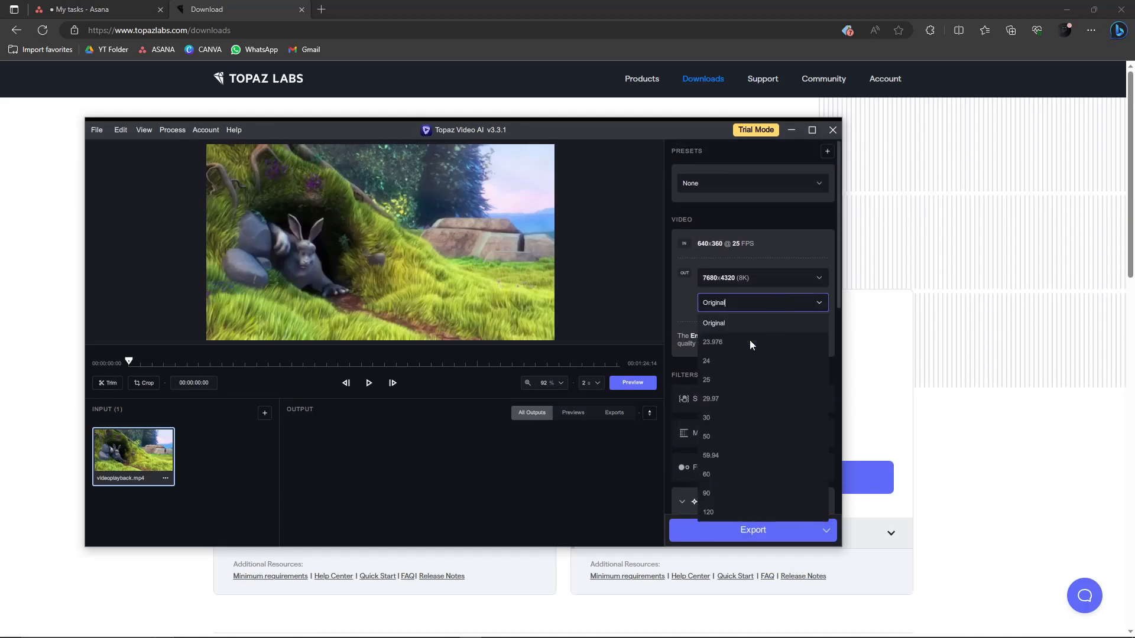
click(717, 512)
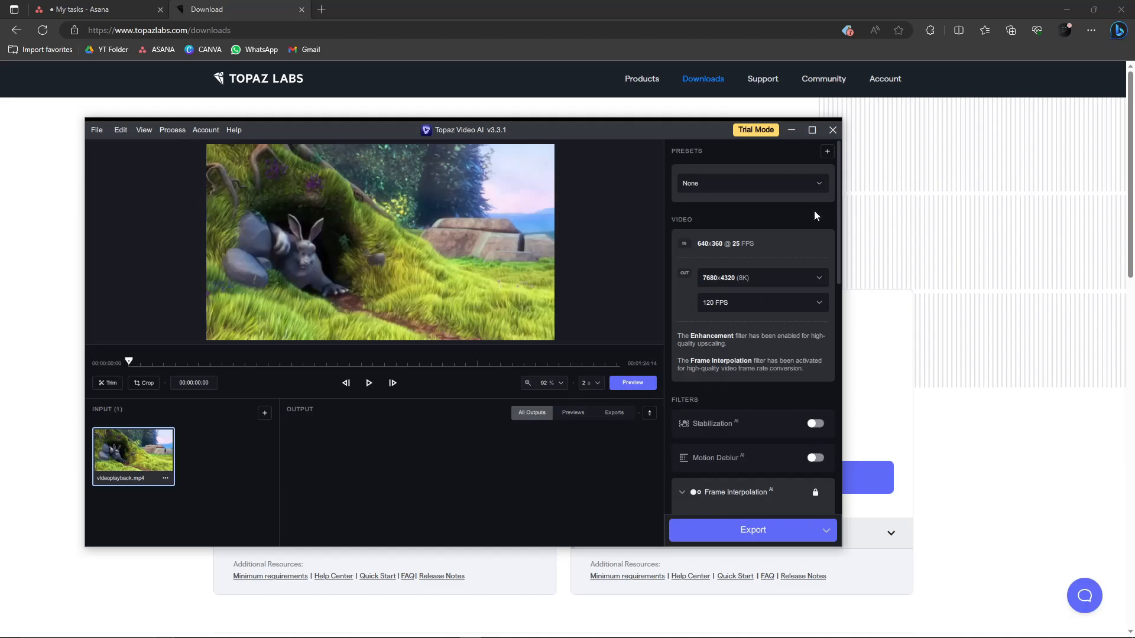
- Review the available presets and the output resolution choices
click(820, 184)
click(818, 181)
click(817, 185)
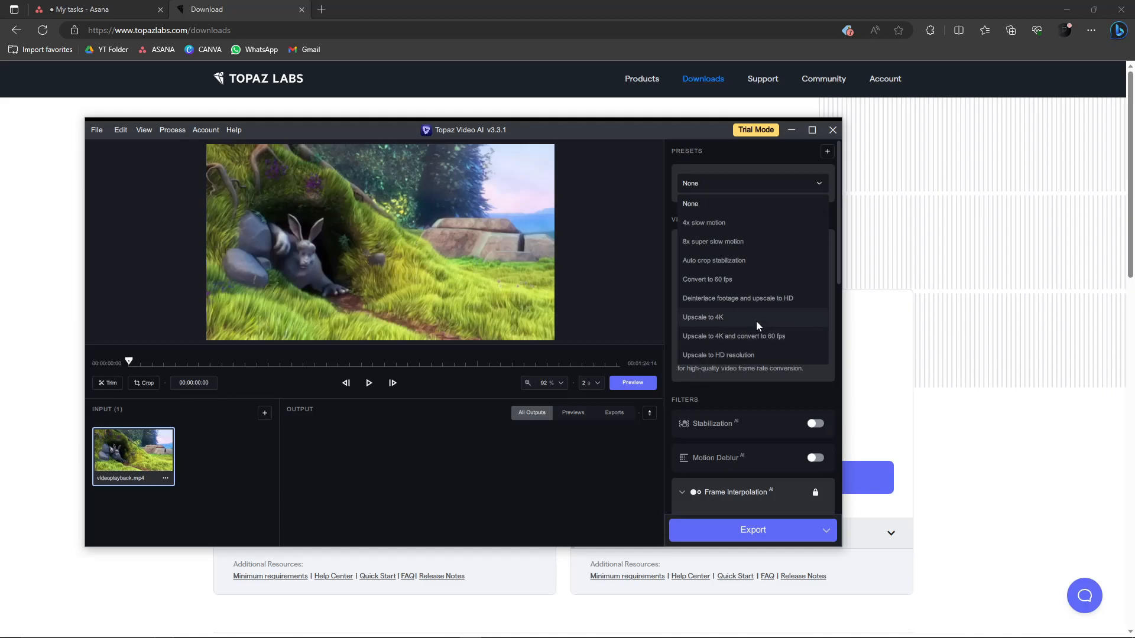
click(814, 186)
click(814, 186)
click(810, 204)
click(803, 275)
click(804, 275)
click(804, 276)
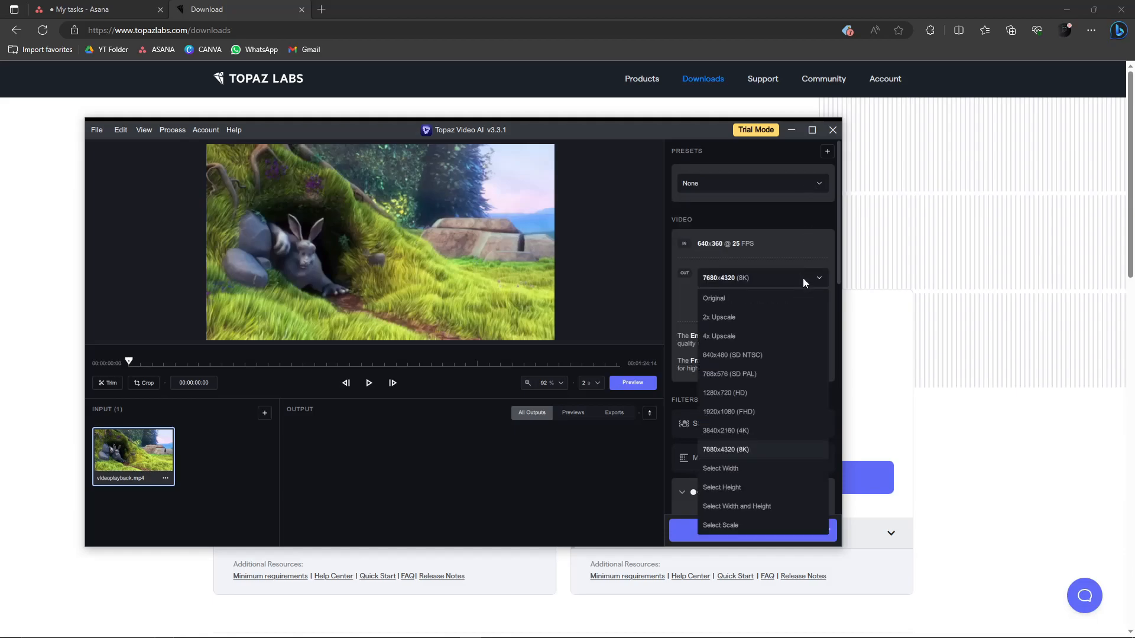
click(803, 278)
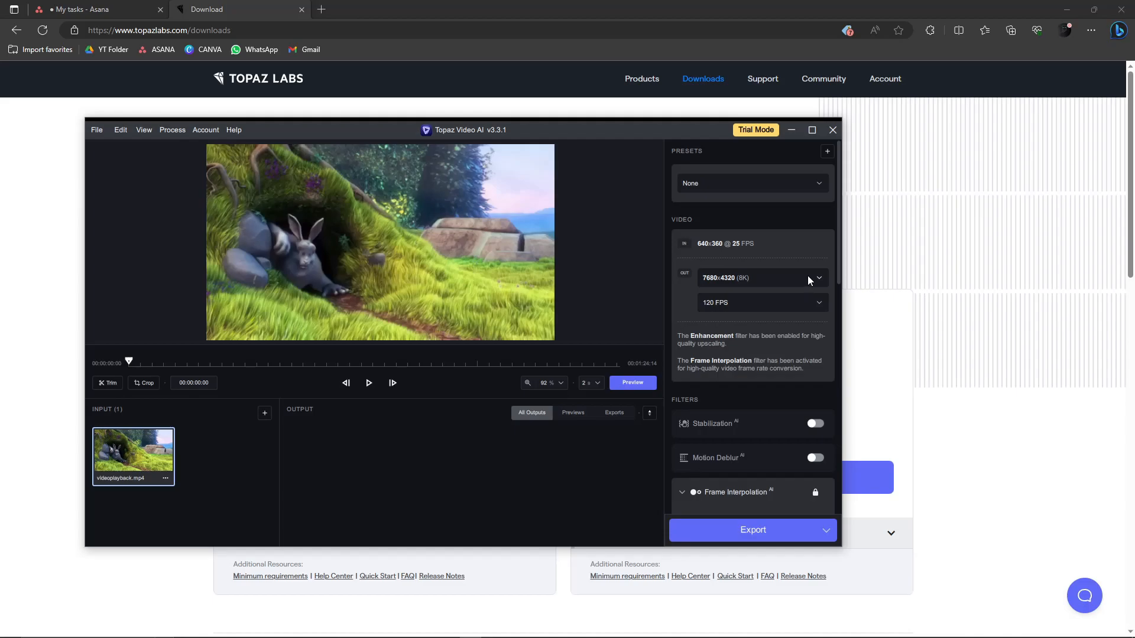
- Enable the Motion Deblur filter
scroll(767, 355, down, 5)
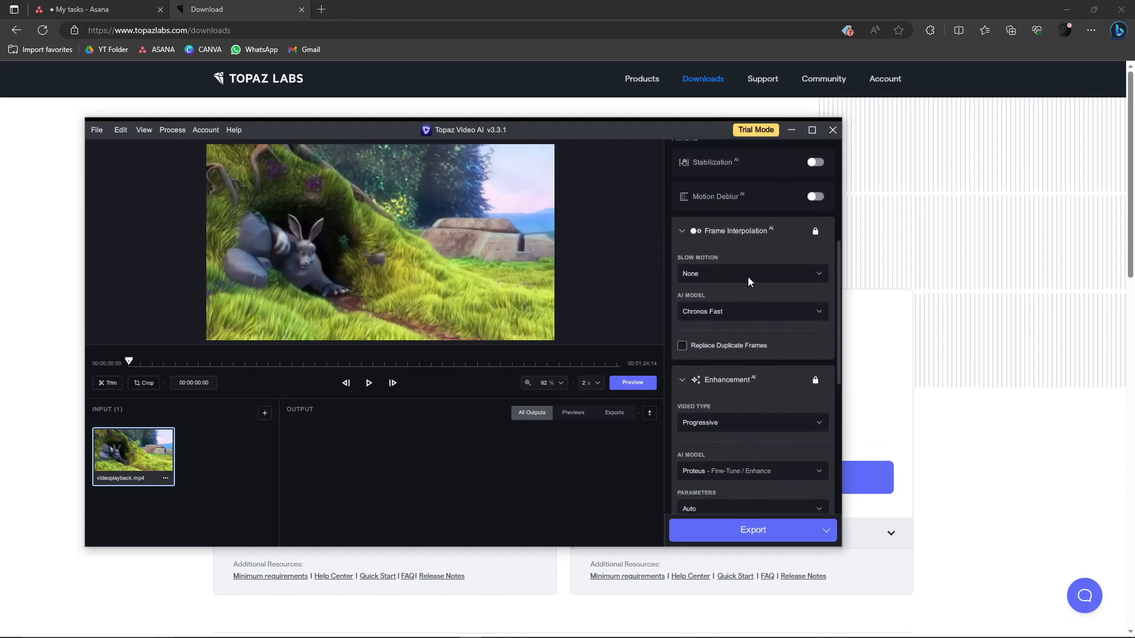
click(745, 183)
click(745, 184)
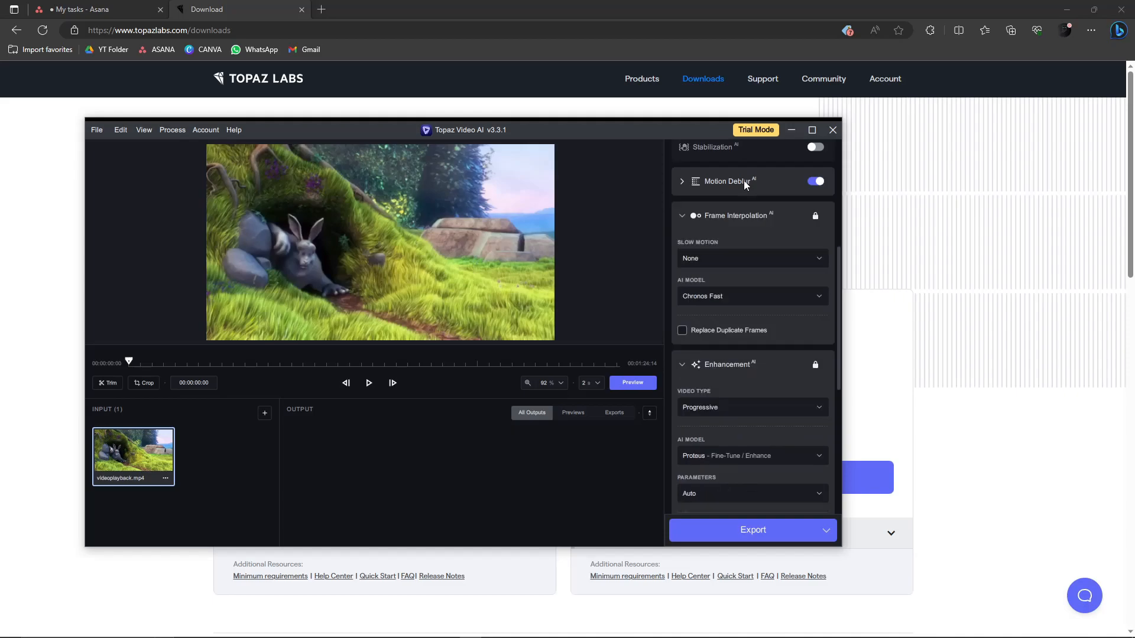
- Enable the Stabilization filter
scroll(739, 378, down, 6)
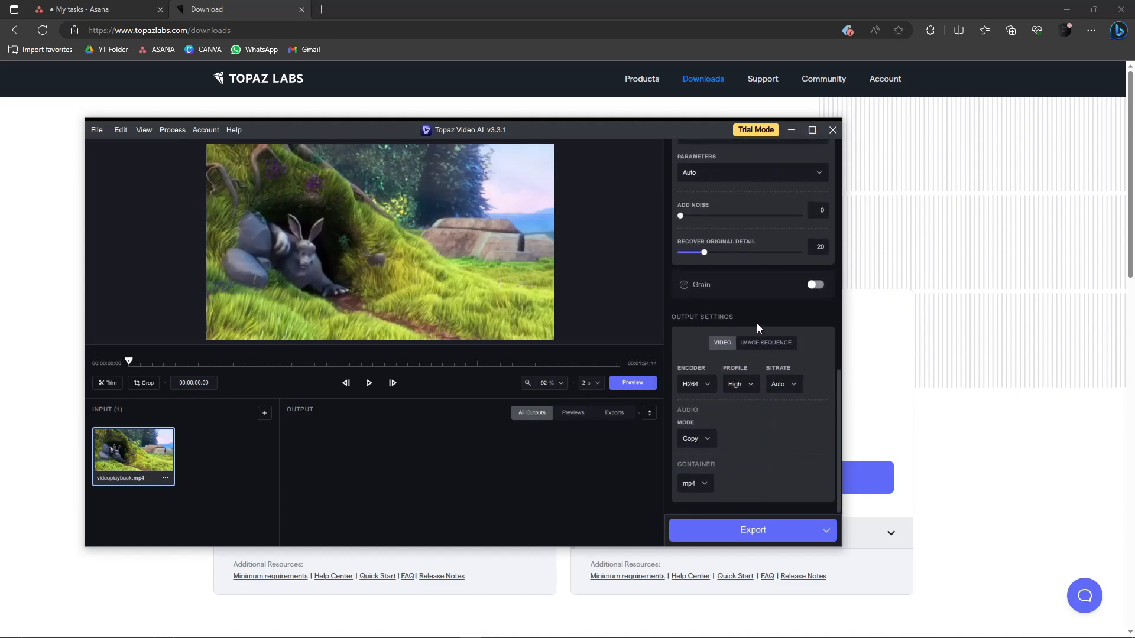
scroll(745, 314, up, 5)
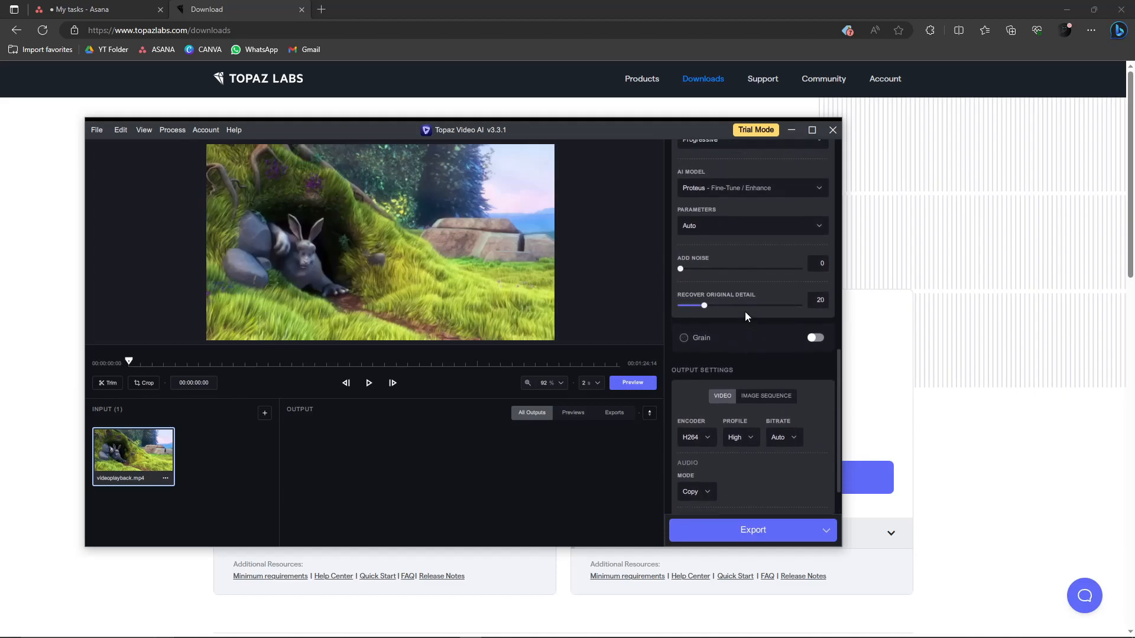
scroll(743, 313, up, 1)
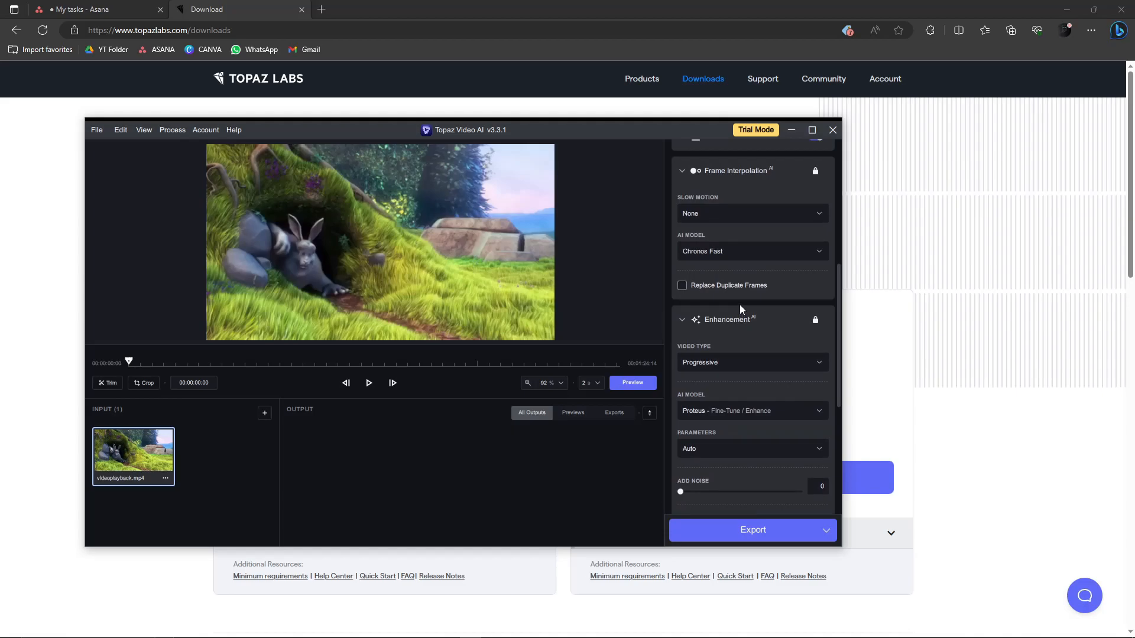
scroll(753, 369, up, 5)
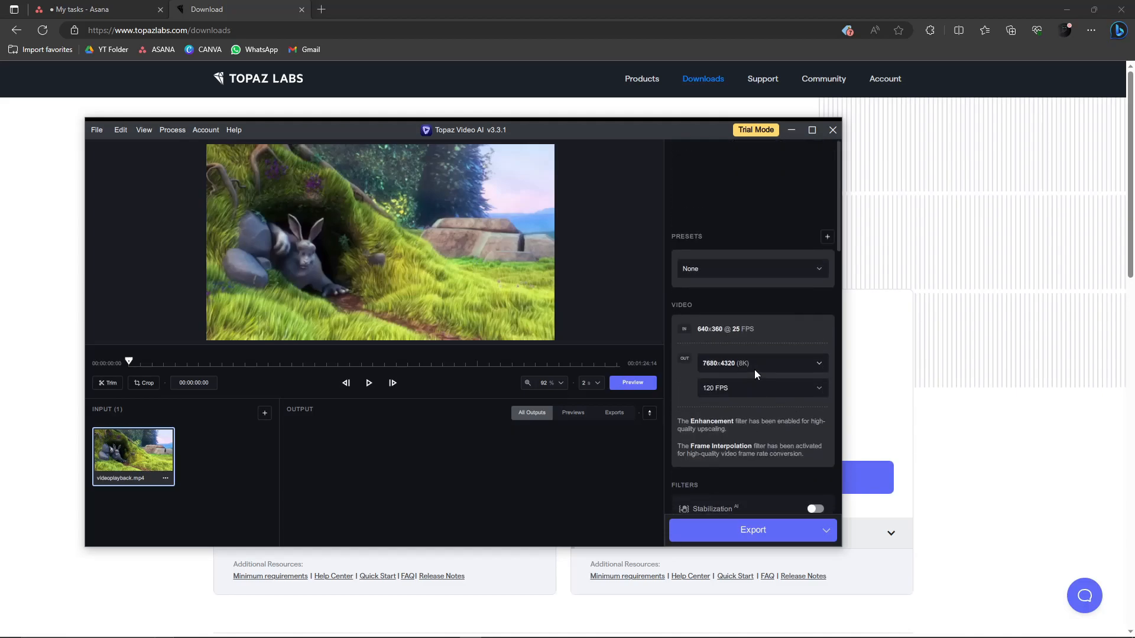
click(781, 278)
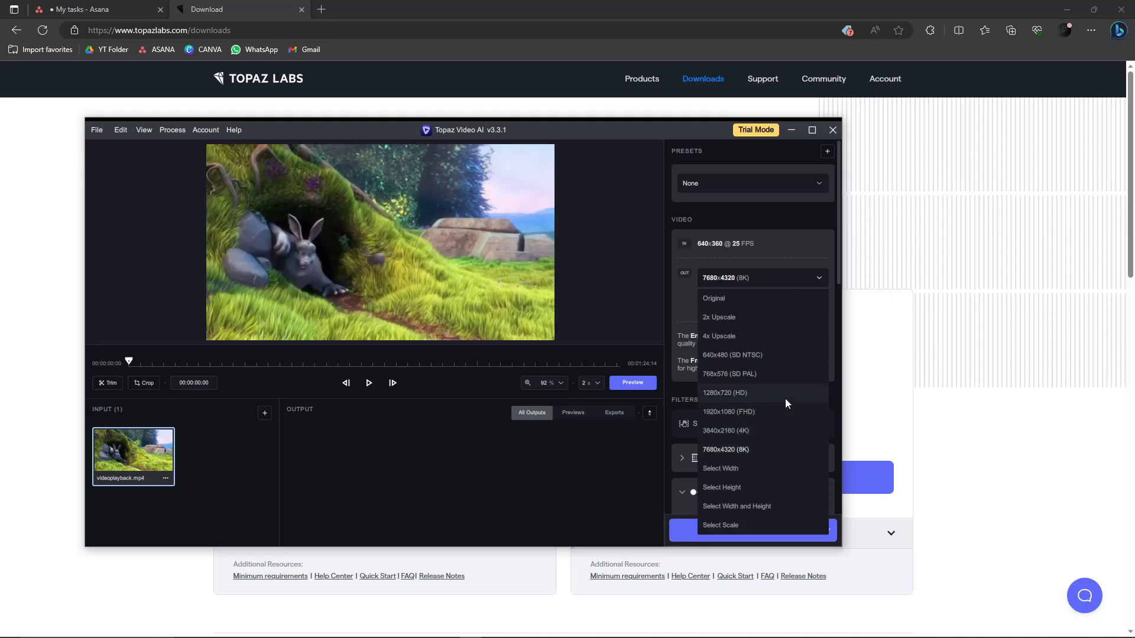
click(804, 282)
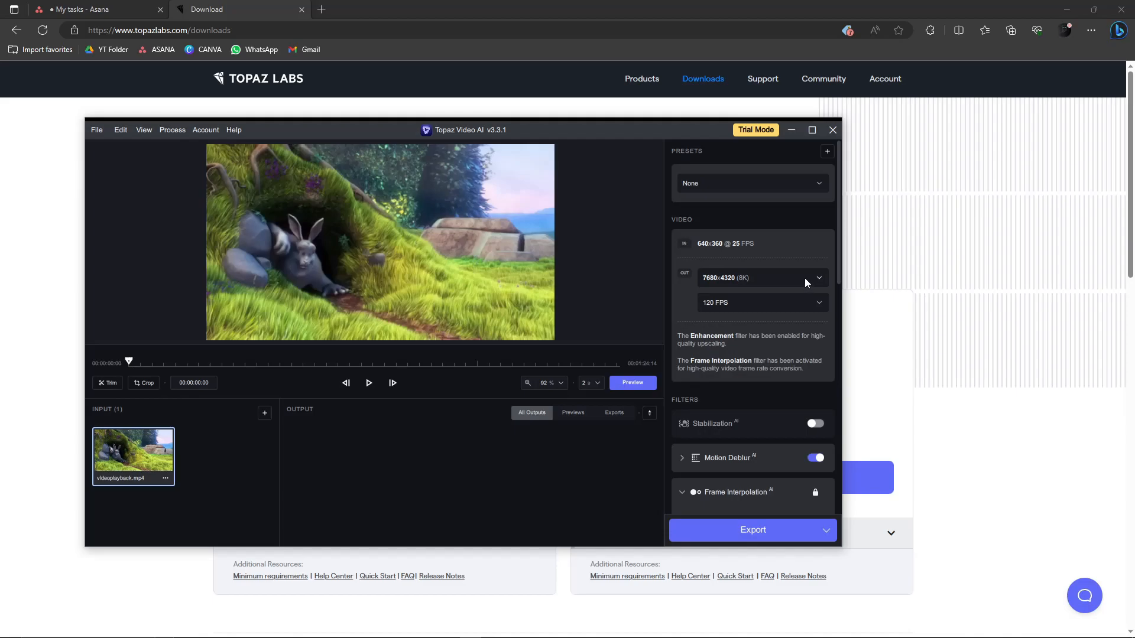
scroll(766, 349, down, 3)
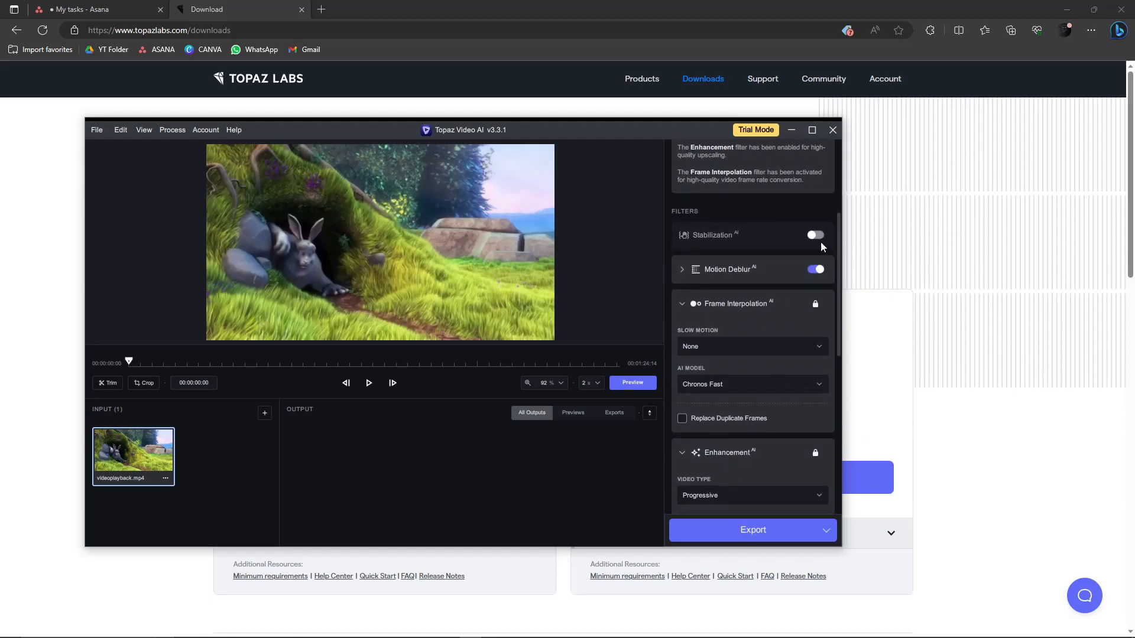
click(816, 235)
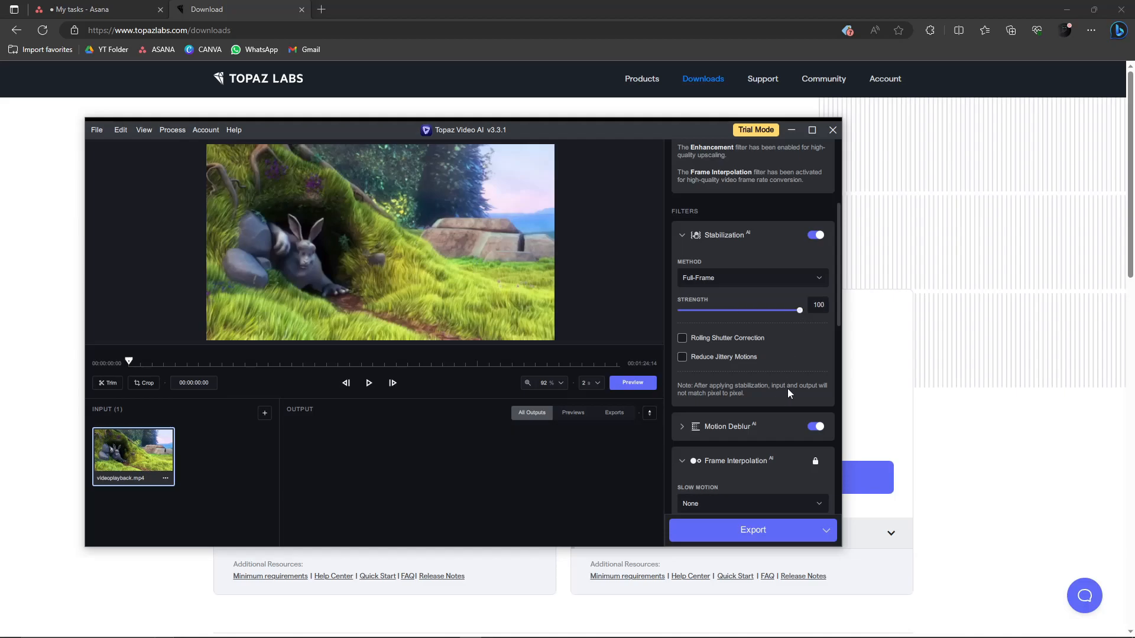
- Turn on Reduce Jittery Motions under Stabilization and set its number of passes to 5
scroll(787, 388, down, 2)
click(683, 314)
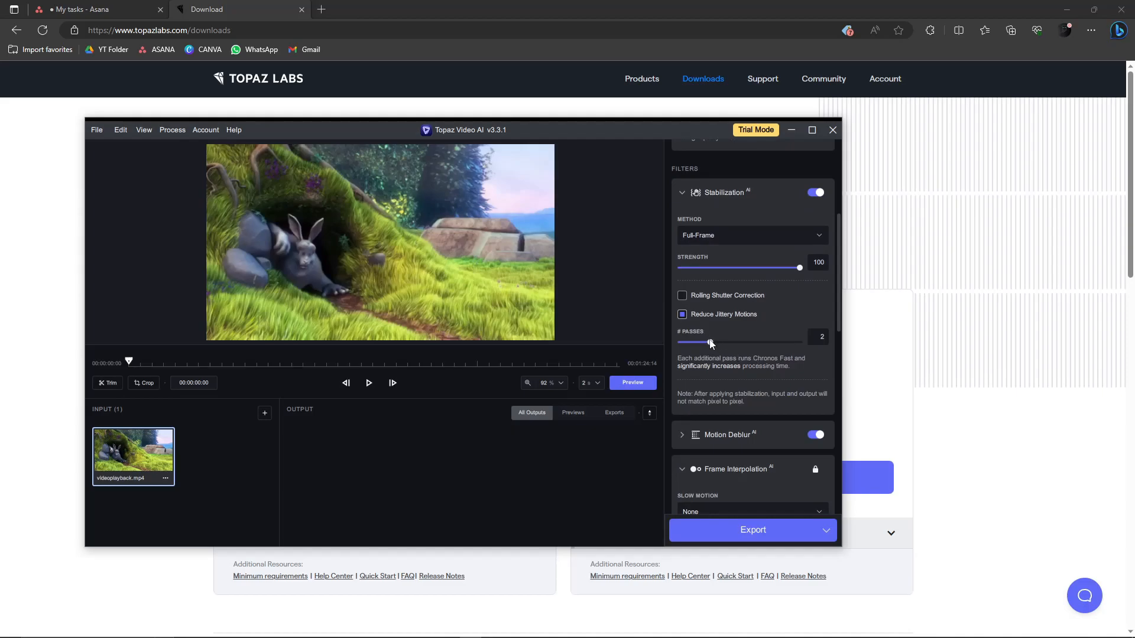
drag(711, 342, 722, 342)
scroll(754, 395, up, 5)
scroll(738, 380, down, 10)
scroll(744, 365, up, 8)
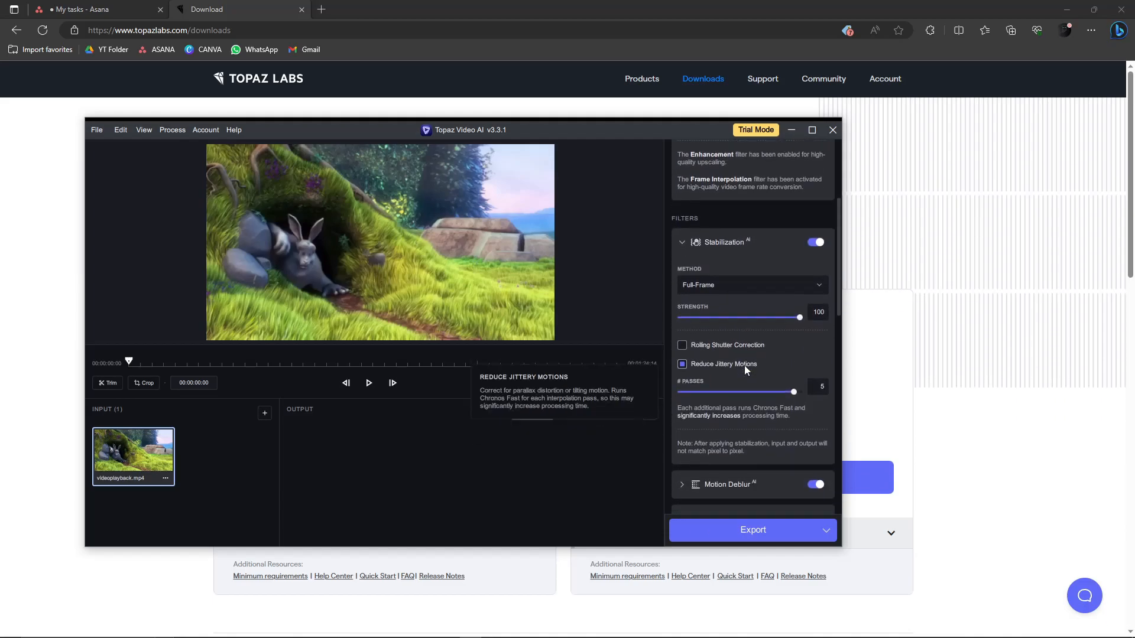
- Review the Motion Deblur and Frame Interpolation settings, including the slow-motion choices
scroll(745, 362, down, 3)
click(681, 413)
scroll(703, 405, down, 1)
scroll(718, 398, down, 1)
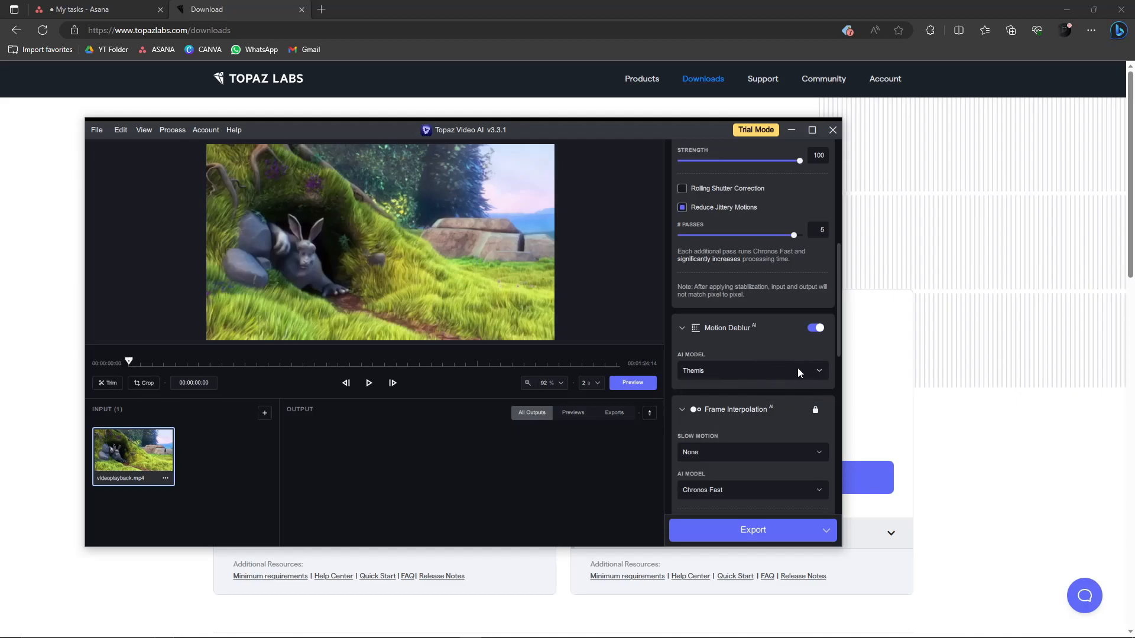
scroll(797, 368, down, 2)
click(781, 365)
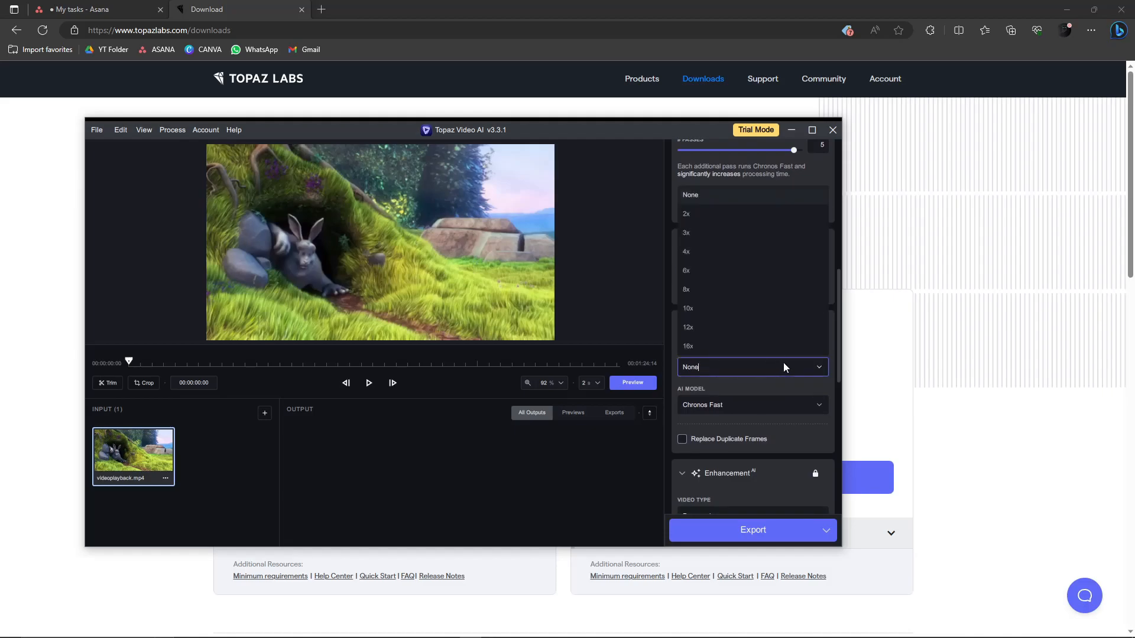
click(811, 364)
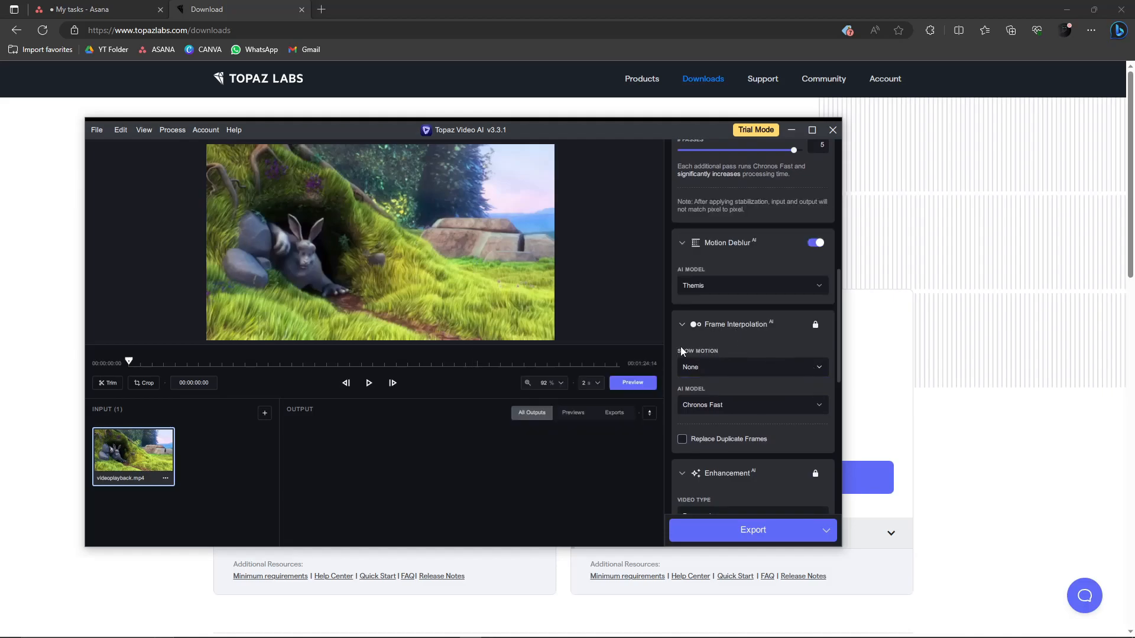
scroll(776, 379, down, 5)
scroll(776, 379, down, 1)
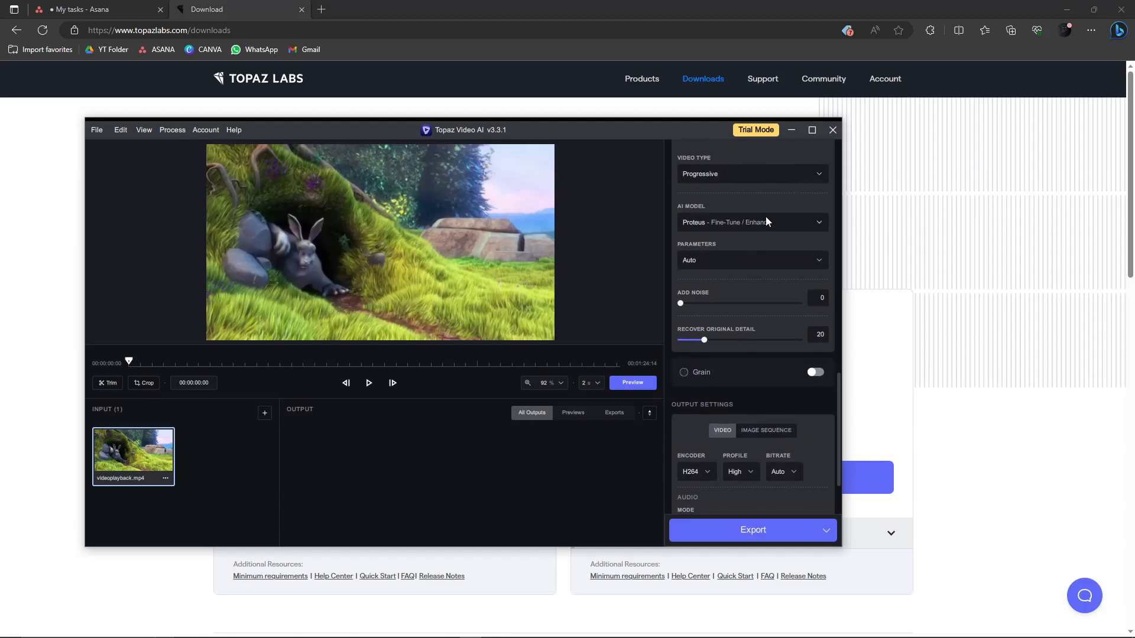
- Set the Enhancement video type to Progressive
scroll(767, 221, up, 1)
click(786, 217)
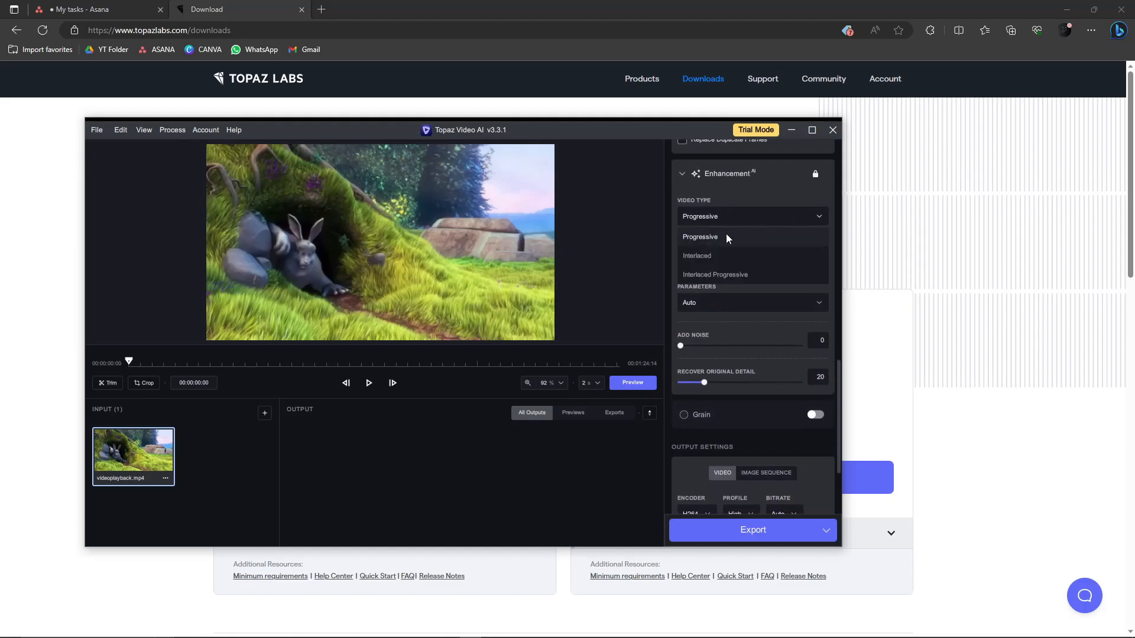
click(707, 235)
- Try the Artemis - Denoise / Sharpen AI model and switch back to Proteus - Fine-Tune / Enhance
click(791, 261)
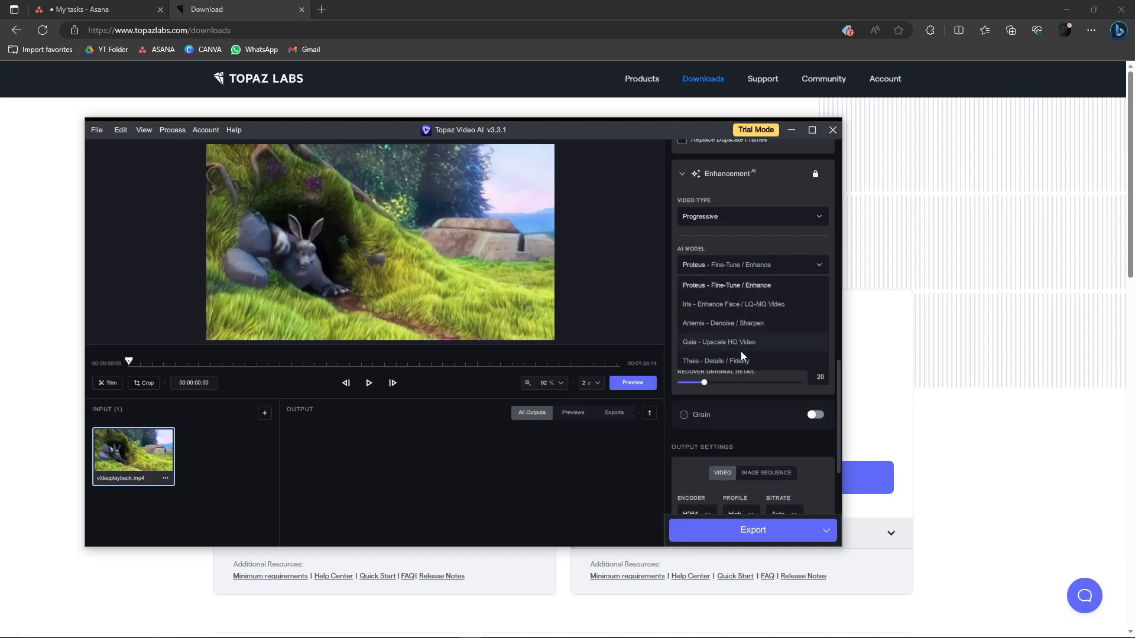
click(747, 321)
click(793, 264)
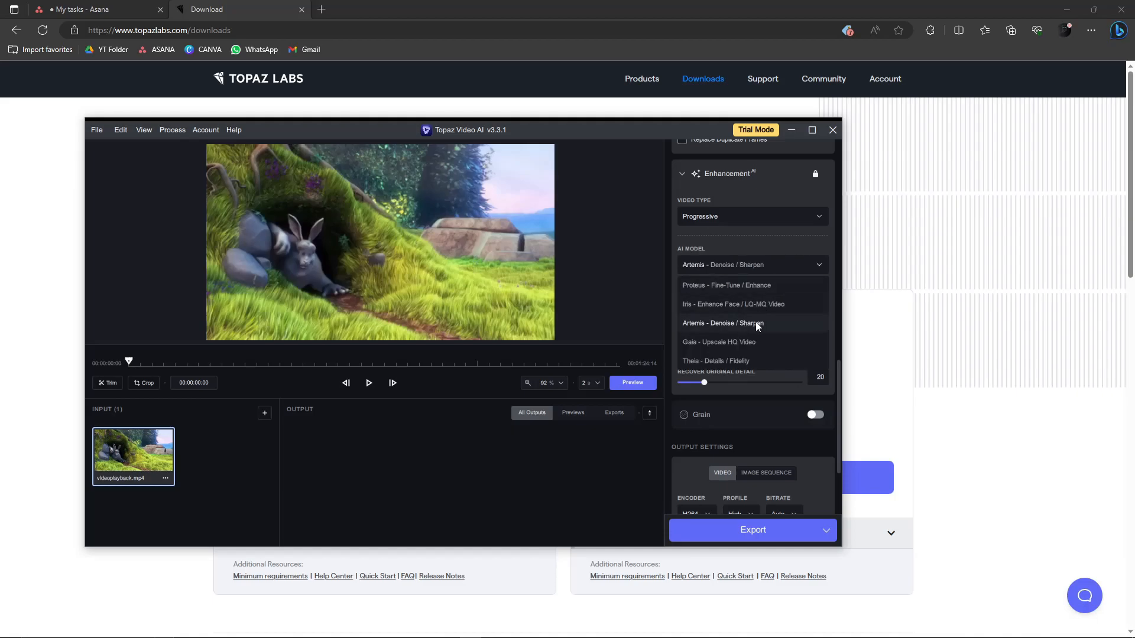
click(757, 324)
click(786, 262)
click(757, 286)
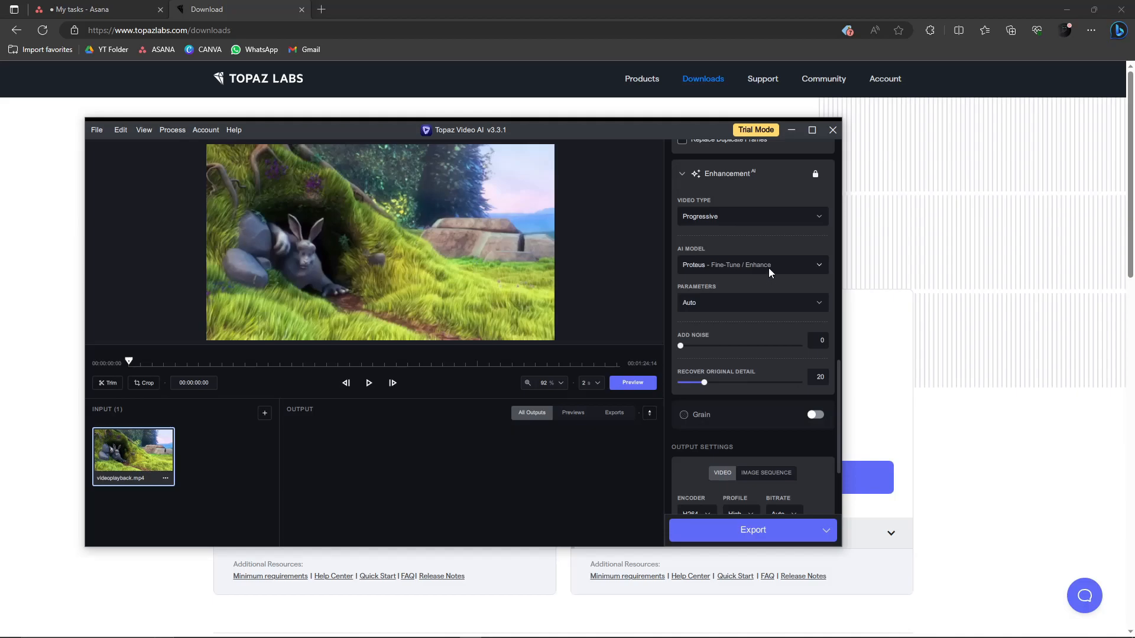
click(769, 267)
click(747, 324)
click(763, 271)
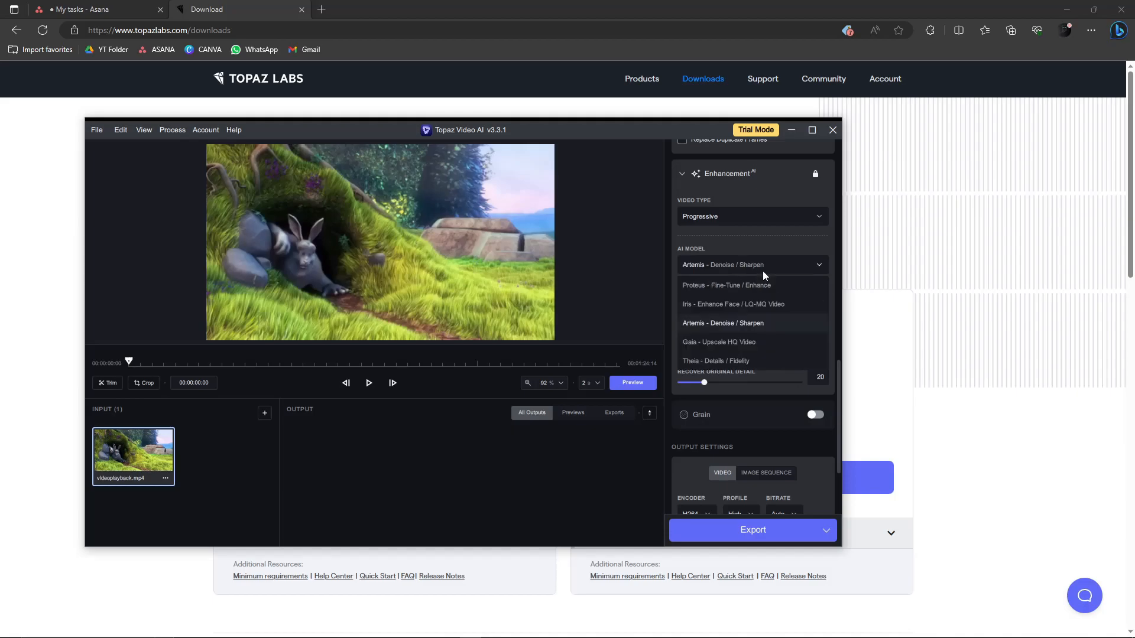
click(756, 286)
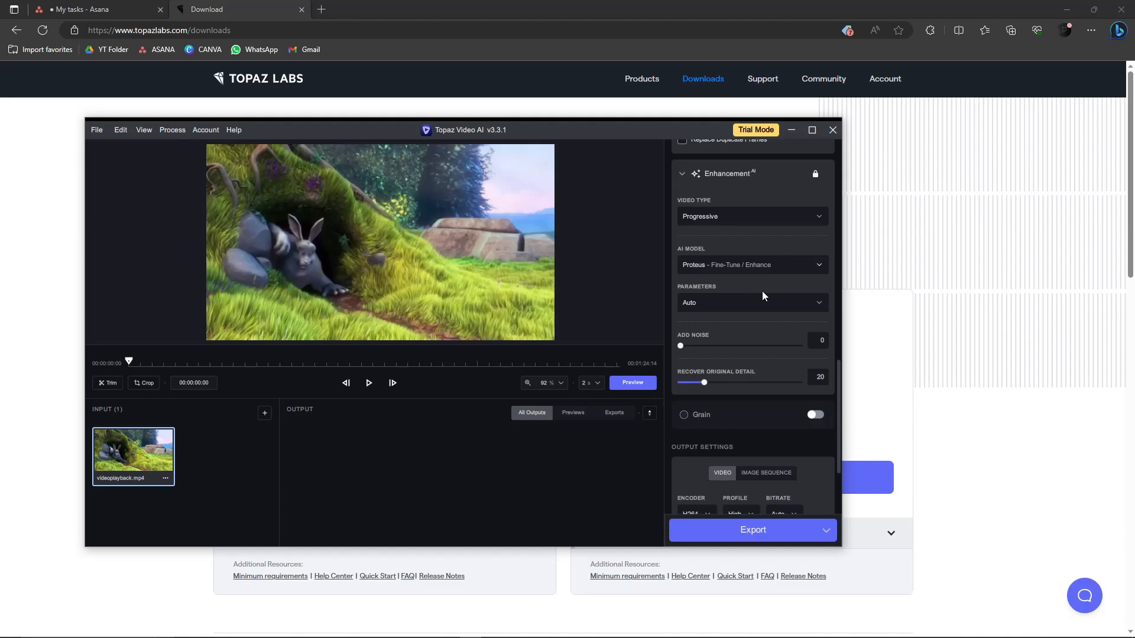
- Set the Enhancement parameters to Manual
click(784, 301)
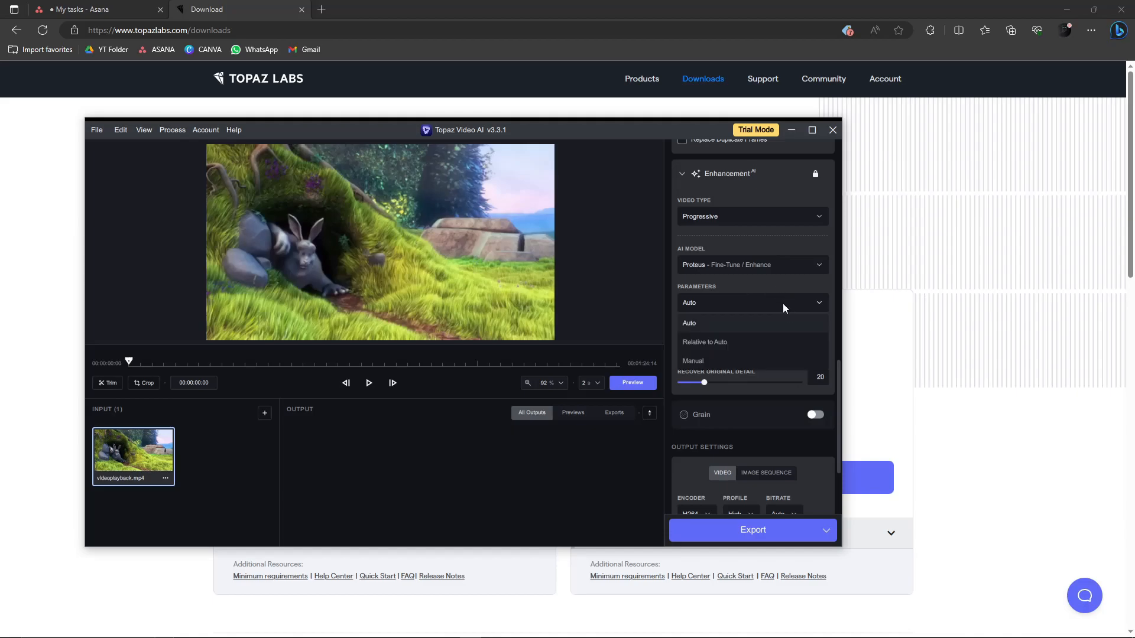
click(742, 360)
scroll(779, 356, down, 1)
mouse_move(506, 636)
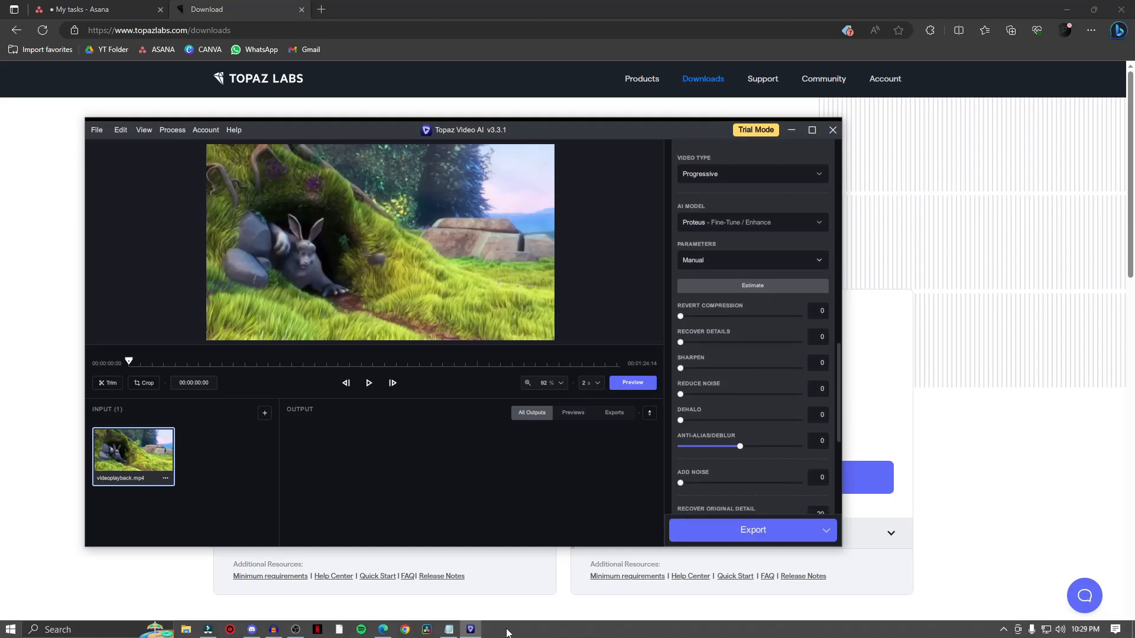
- Bring up the Notepad notes beside the app and read the recommended parameter values
click(450, 630)
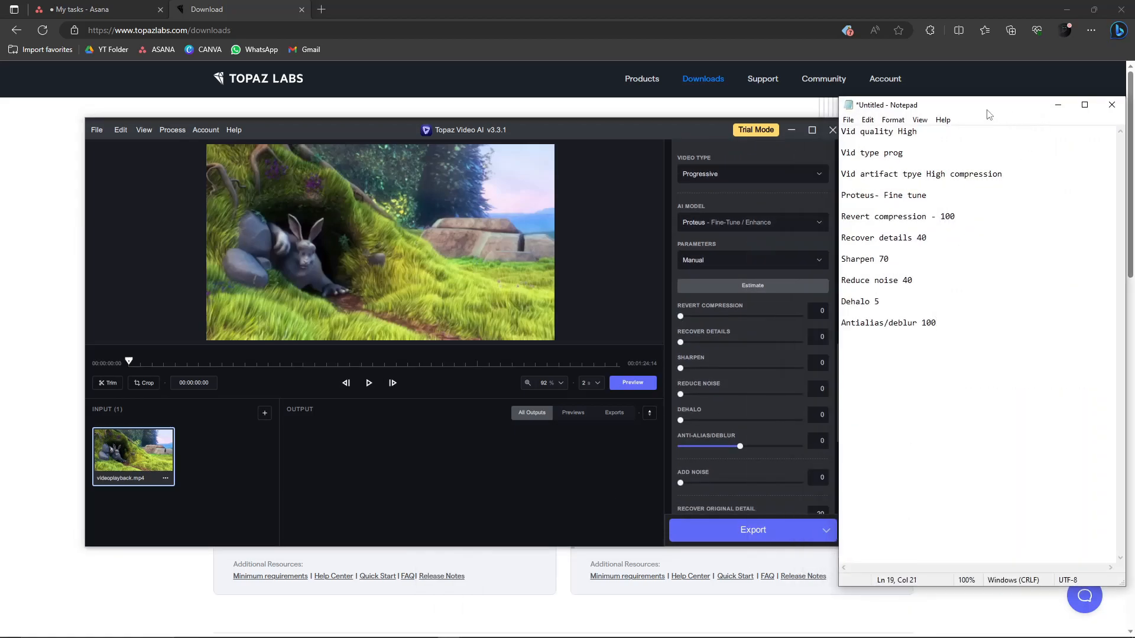
drag(1025, 374, 911, 222)
click(1006, 255)
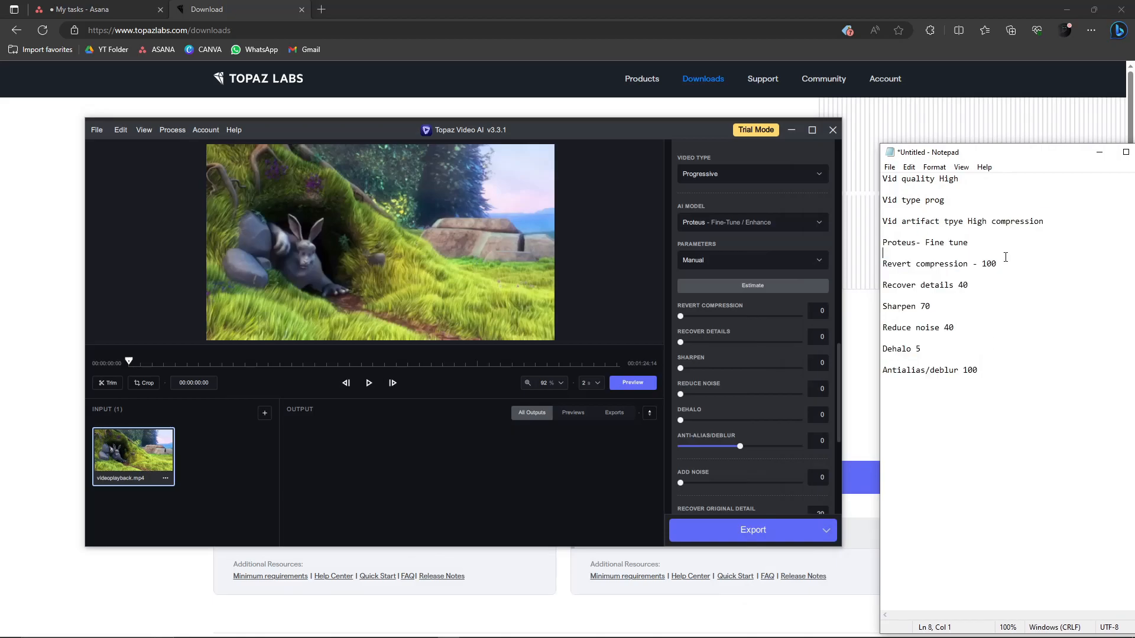
drag(1027, 152, 1012, 151)
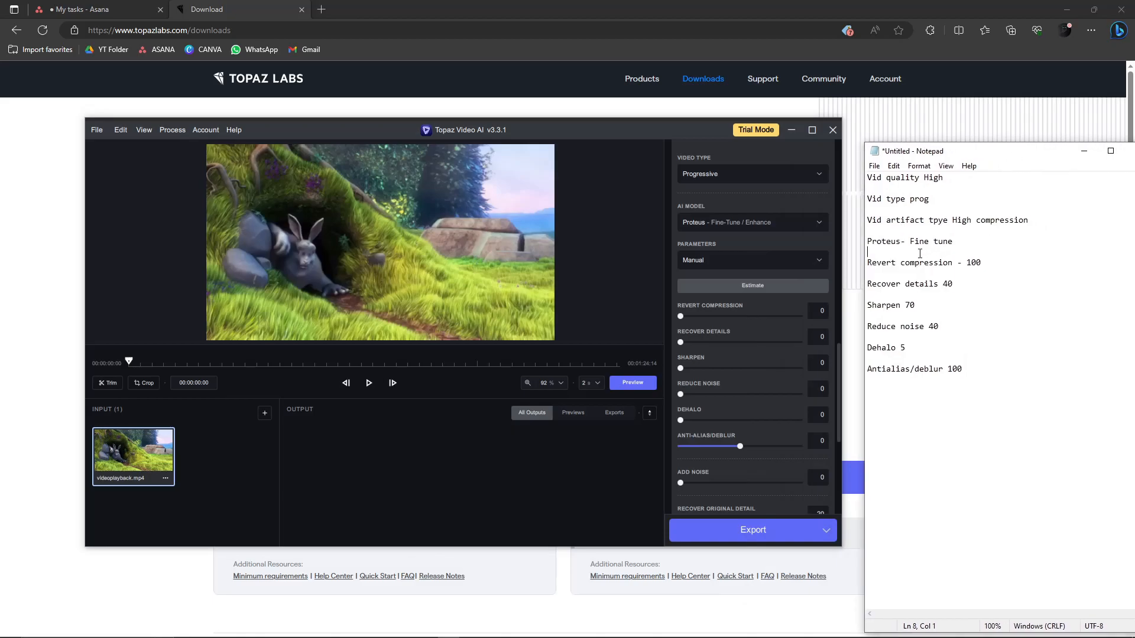
drag(958, 241, 867, 241)
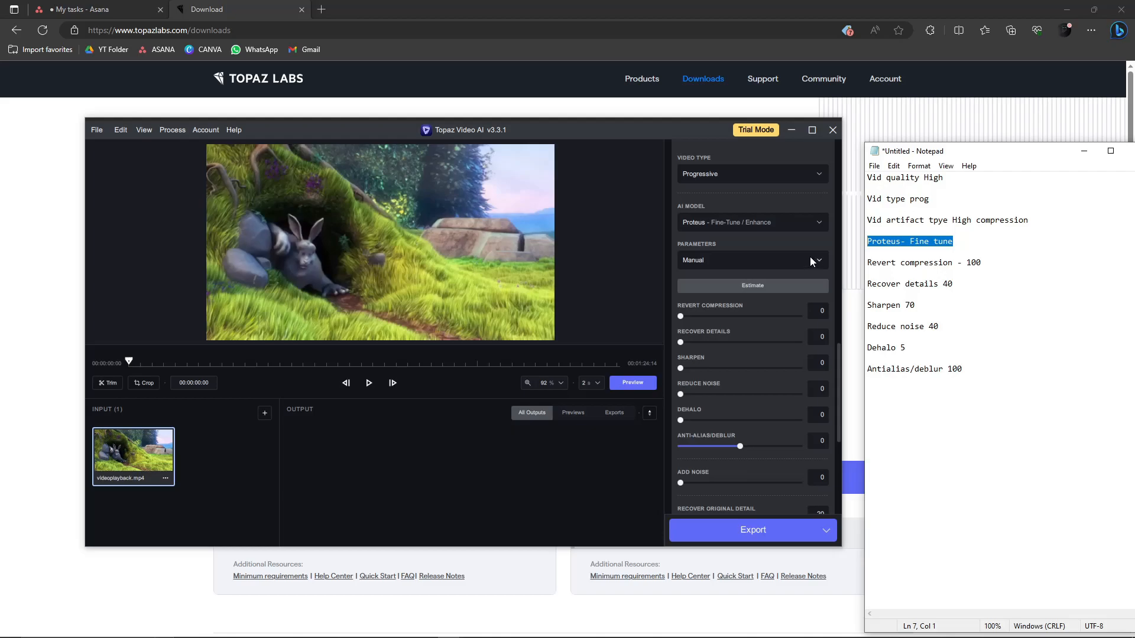
click(930, 244)
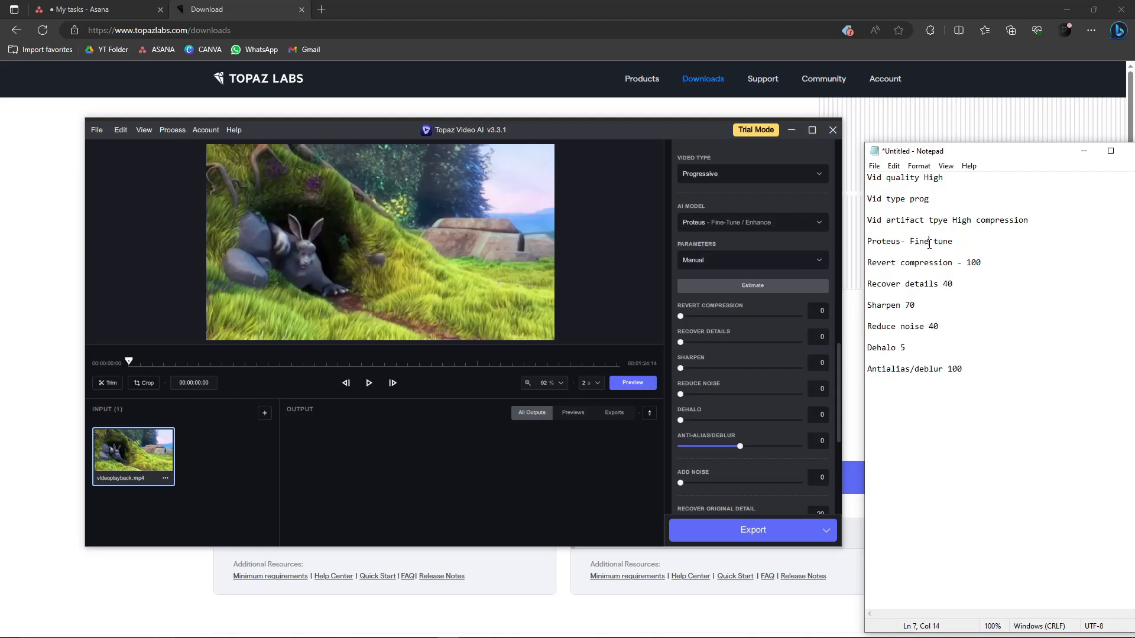
drag(994, 261, 866, 263)
- Set Revert Compression to 100, Recover Details to 40, Sharpen to 70, Dehalo to 5 and Anti-Alias/Deblur to 100
drag(680, 316, 830, 324)
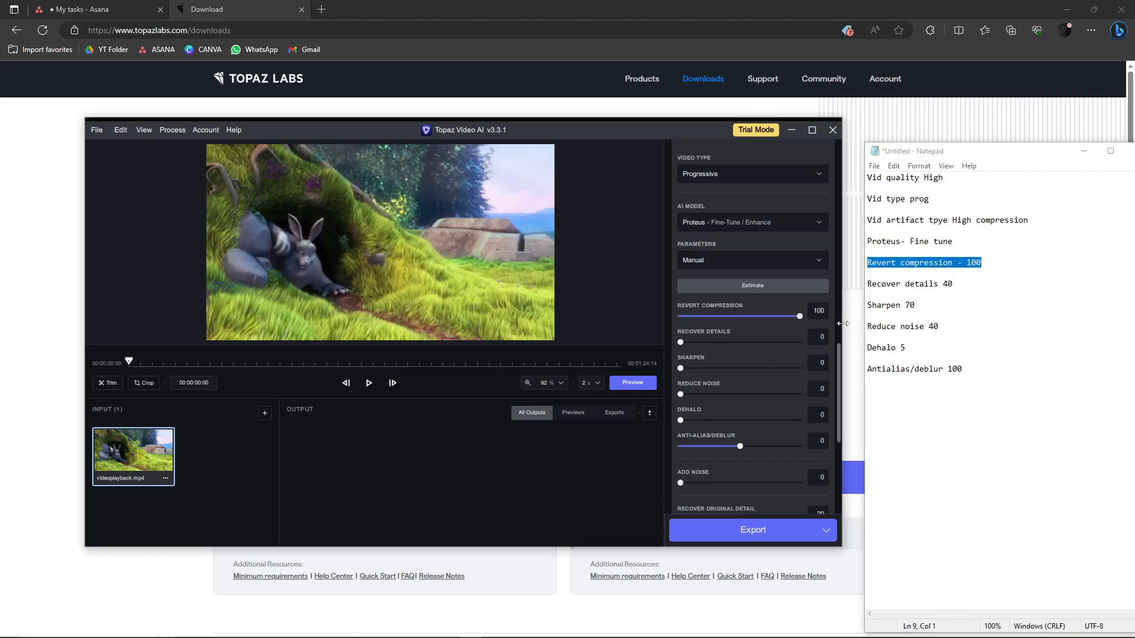
drag(680, 343, 738, 351)
drag(703, 368, 764, 375)
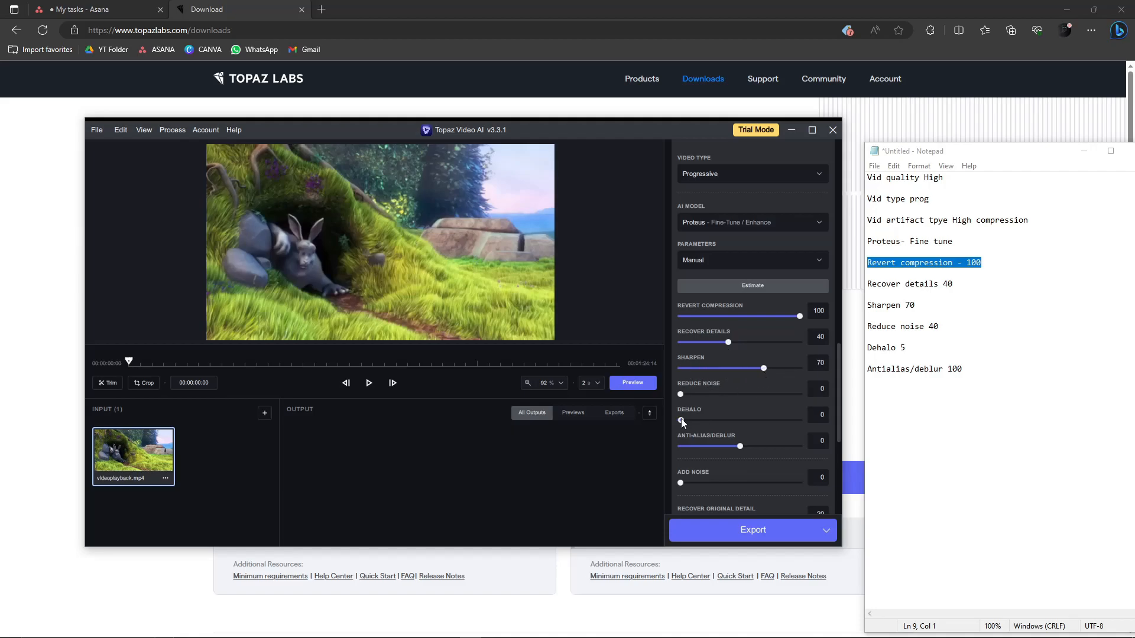
drag(739, 420, 687, 420)
drag(740, 447, 801, 447)
- Check the container and bitrate options in the output settings
scroll(786, 413, down, 1)
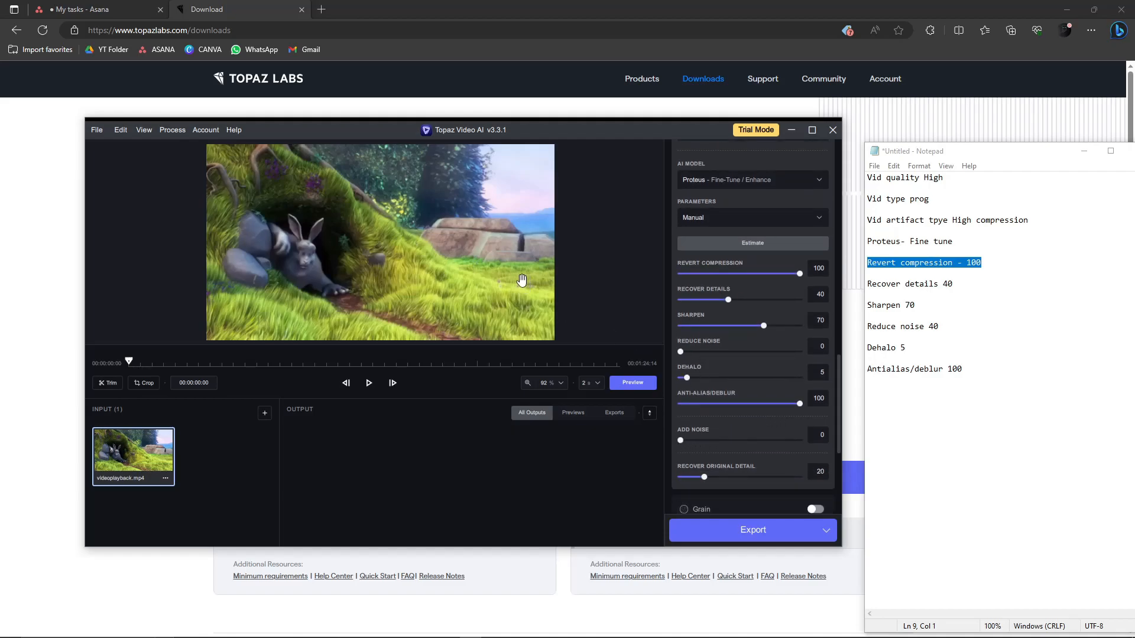
scroll(749, 441, down, 5)
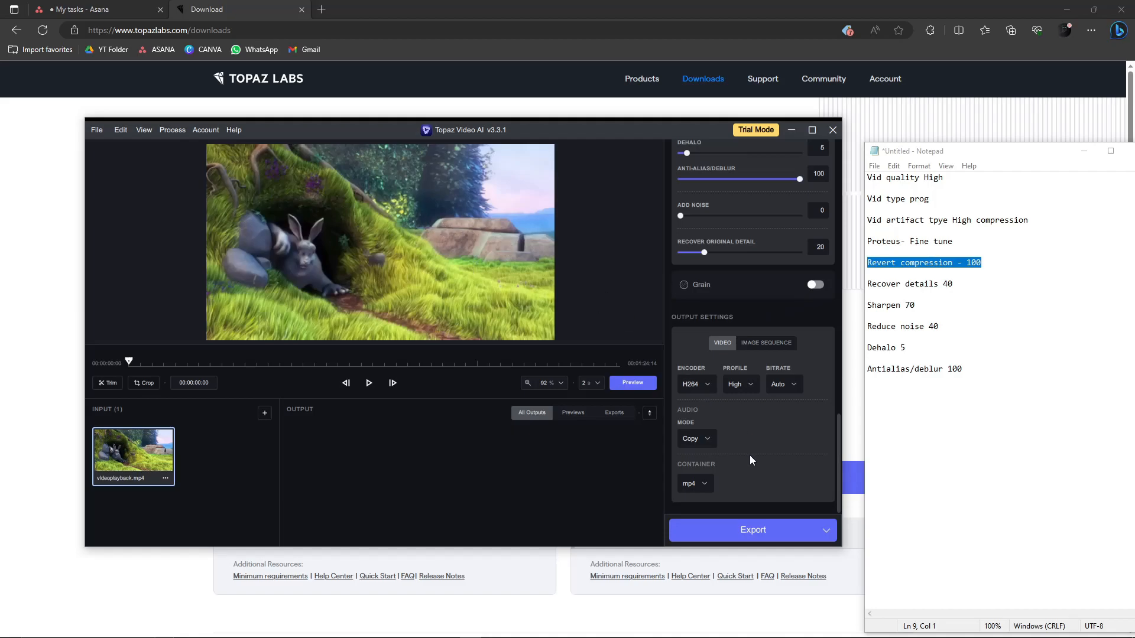
click(702, 485)
click(704, 480)
click(704, 481)
click(705, 482)
click(795, 386)
click(796, 388)
click(796, 388)
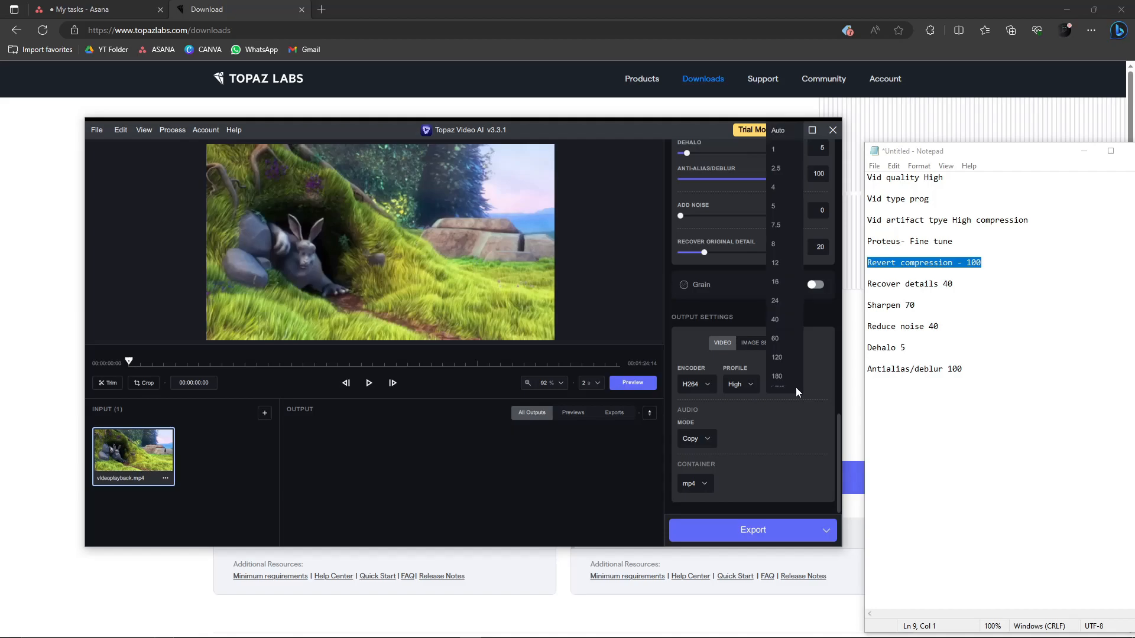
click(790, 387)
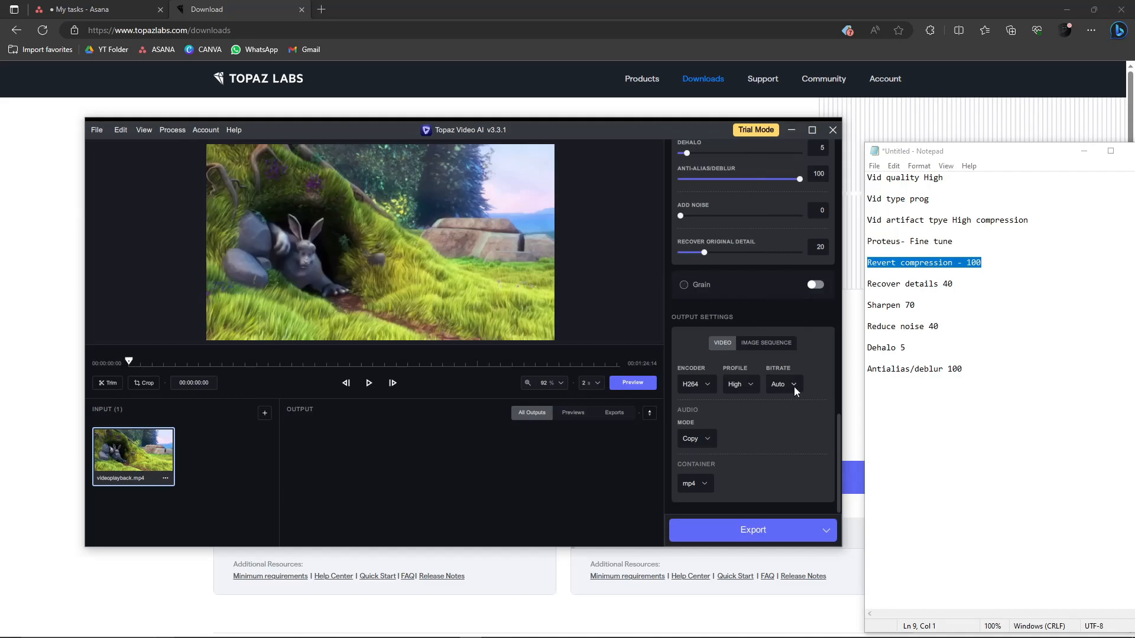
- Open the Capture image from the Desktop to compare reference model parameter values, then close it
scroll(789, 473, up, 10)
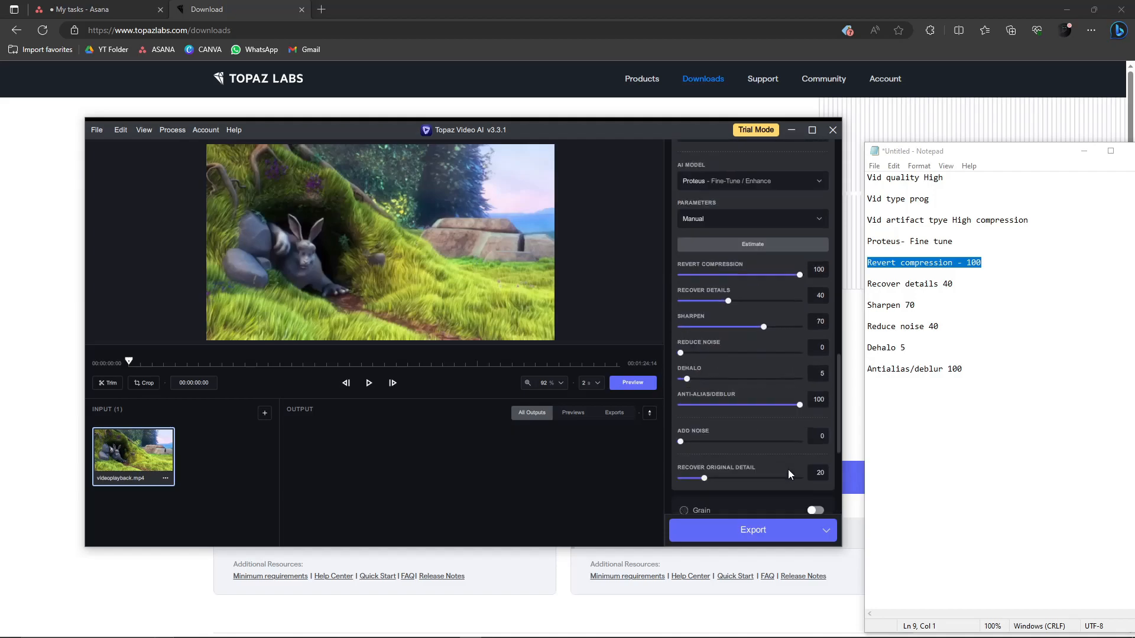
scroll(788, 448, down, 8)
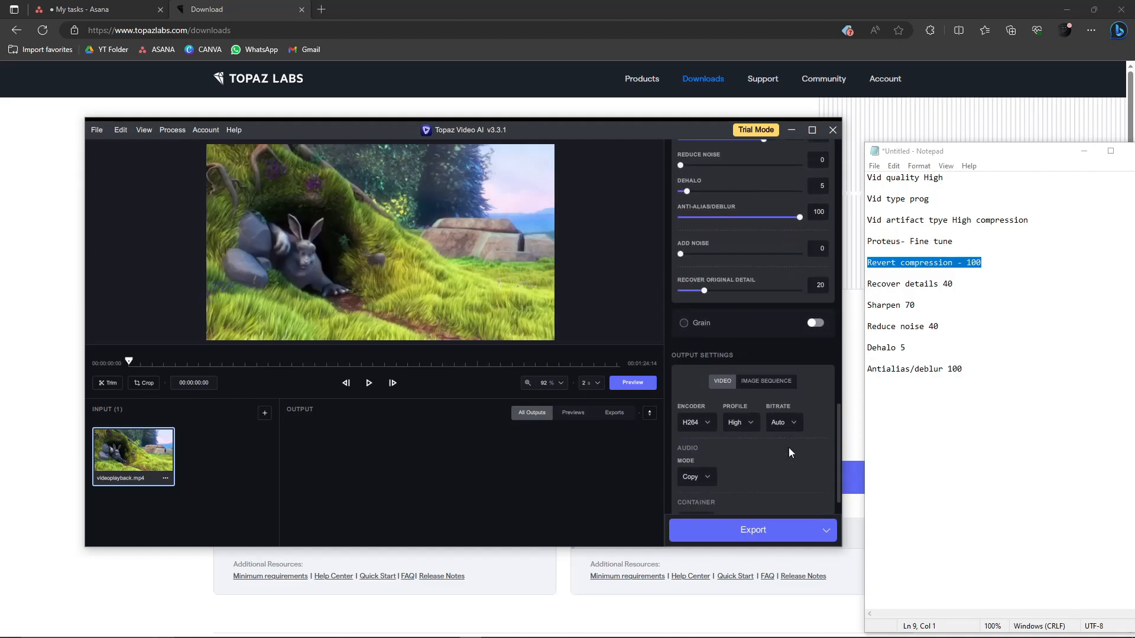
scroll(787, 442, up, 4)
scroll(787, 447, up, 1)
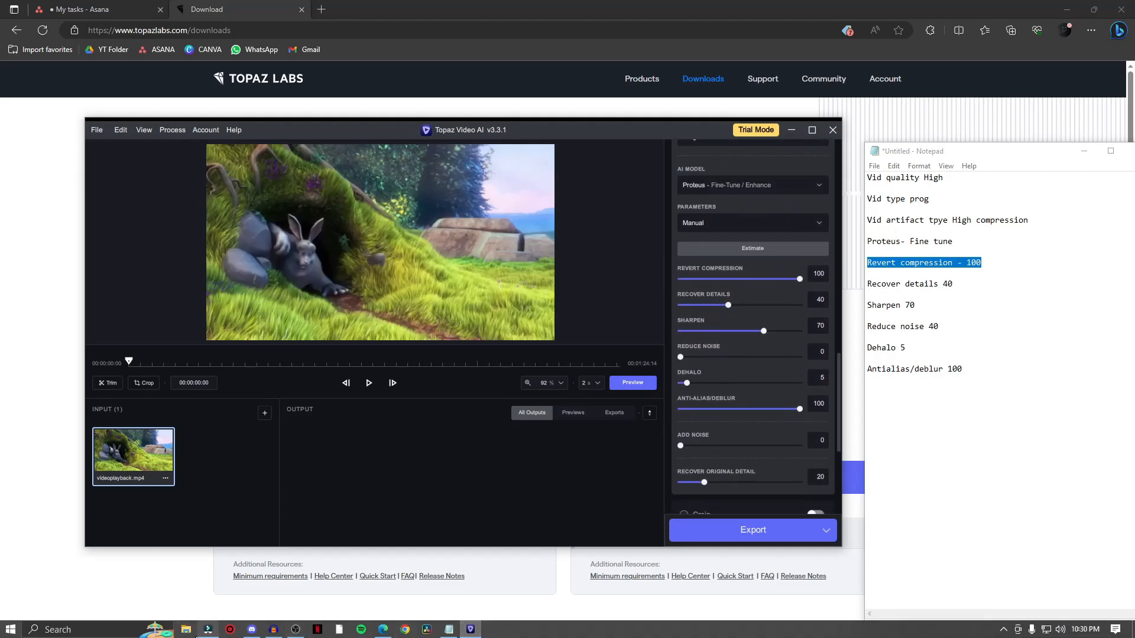
click(185, 630)
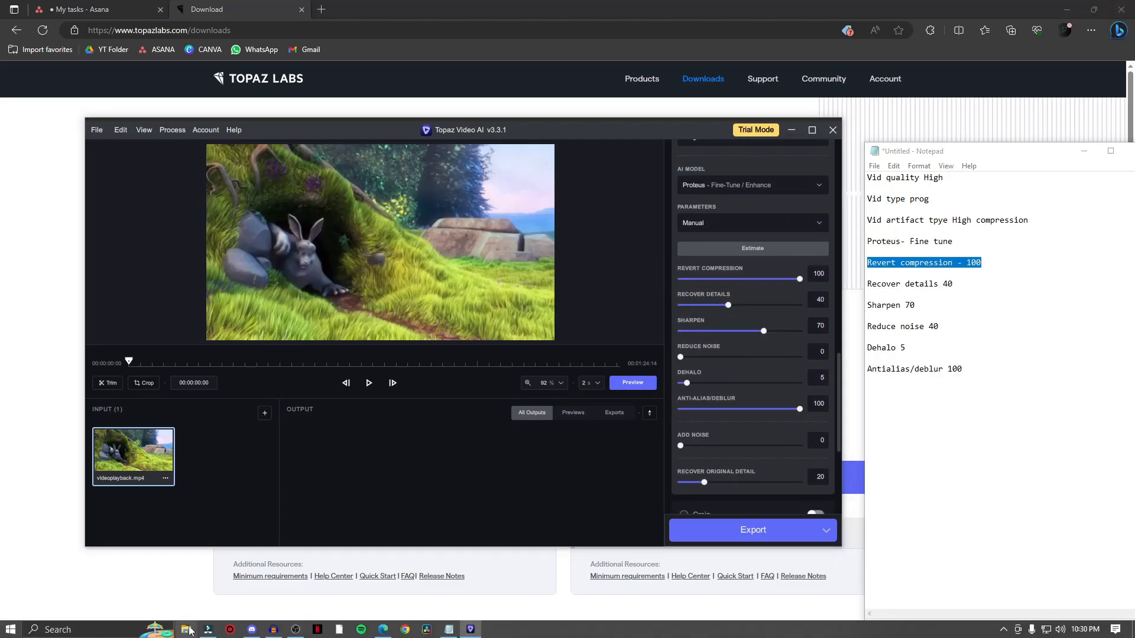
click(510, 351)
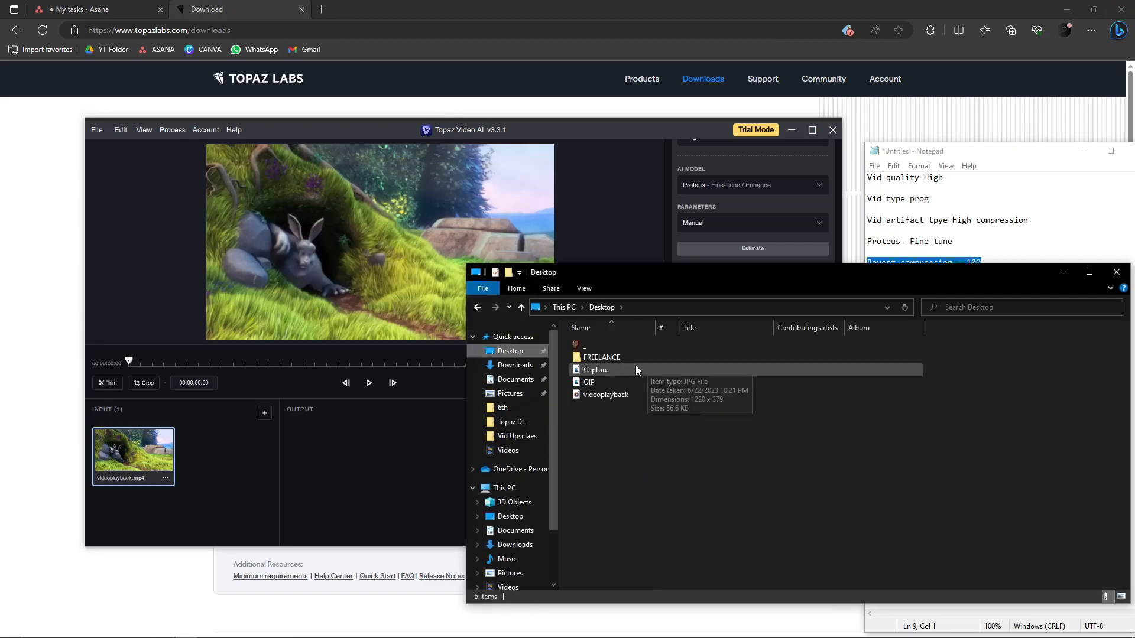
double_click(618, 372)
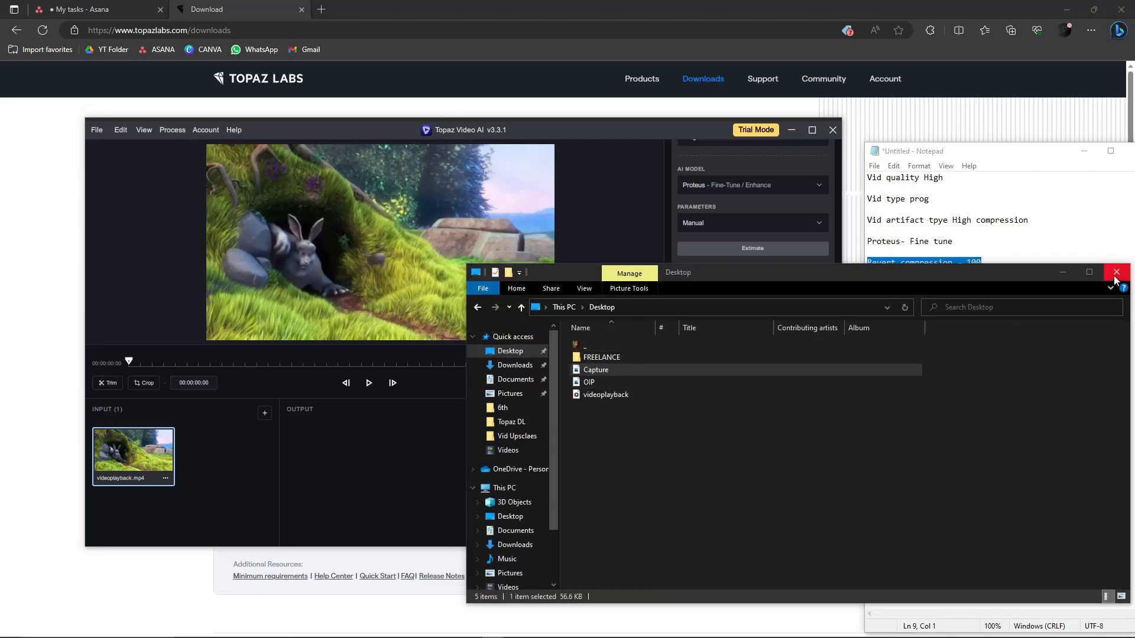
scroll(647, 246, up, 3)
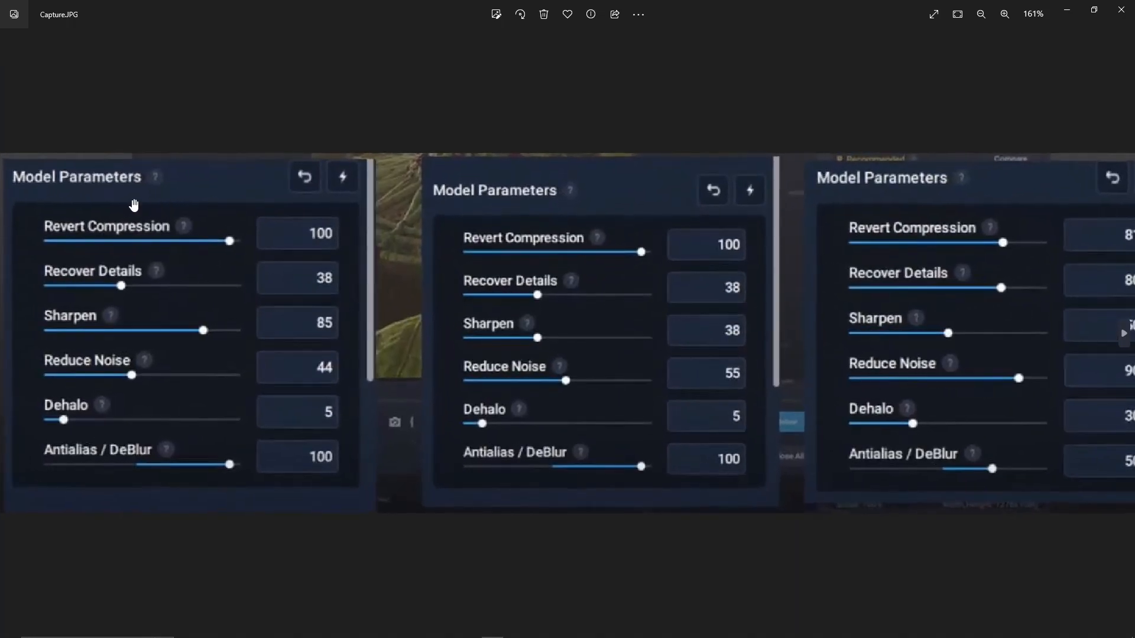
scroll(121, 266, down, 2)
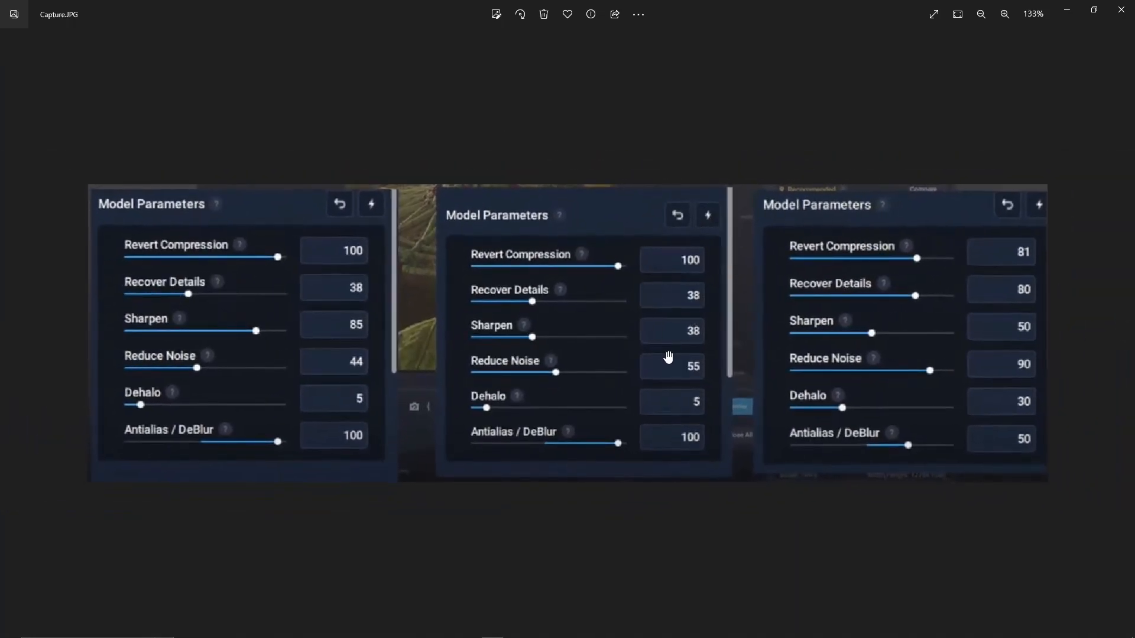
click(1122, 10)
click(1116, 272)
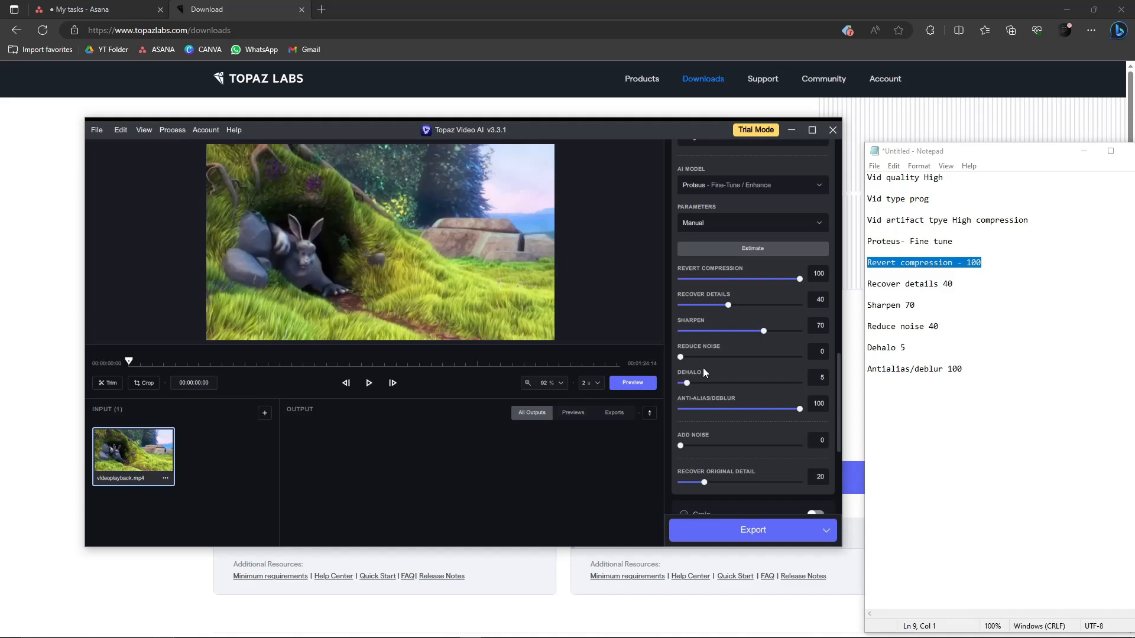
- Open the export options and close them without choosing one
scroll(704, 368, down, 5)
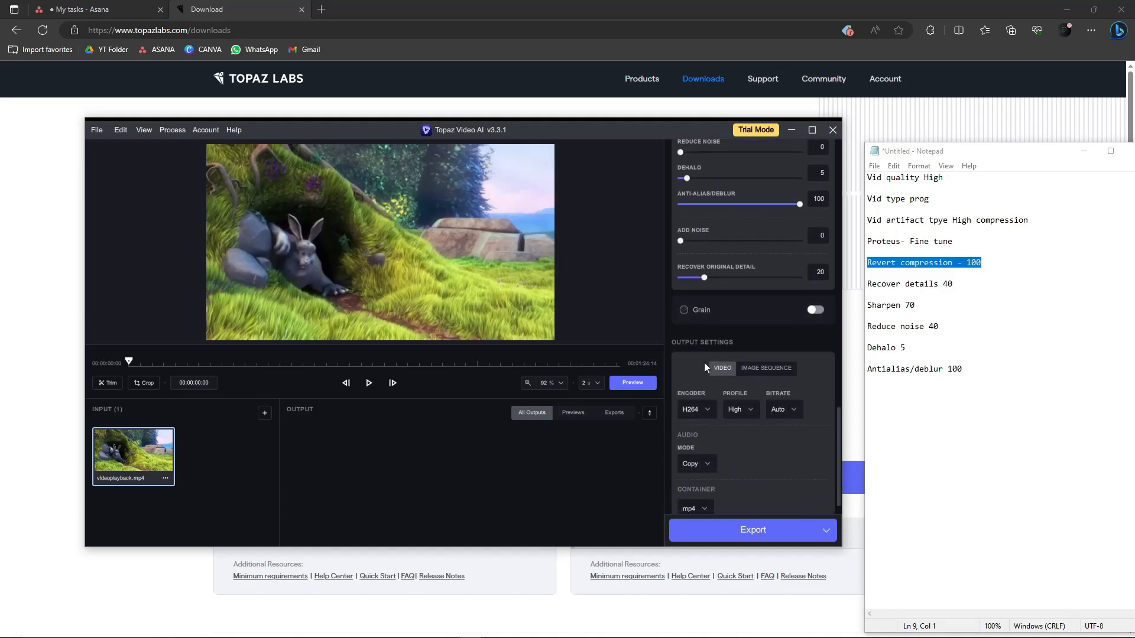
click(825, 531)
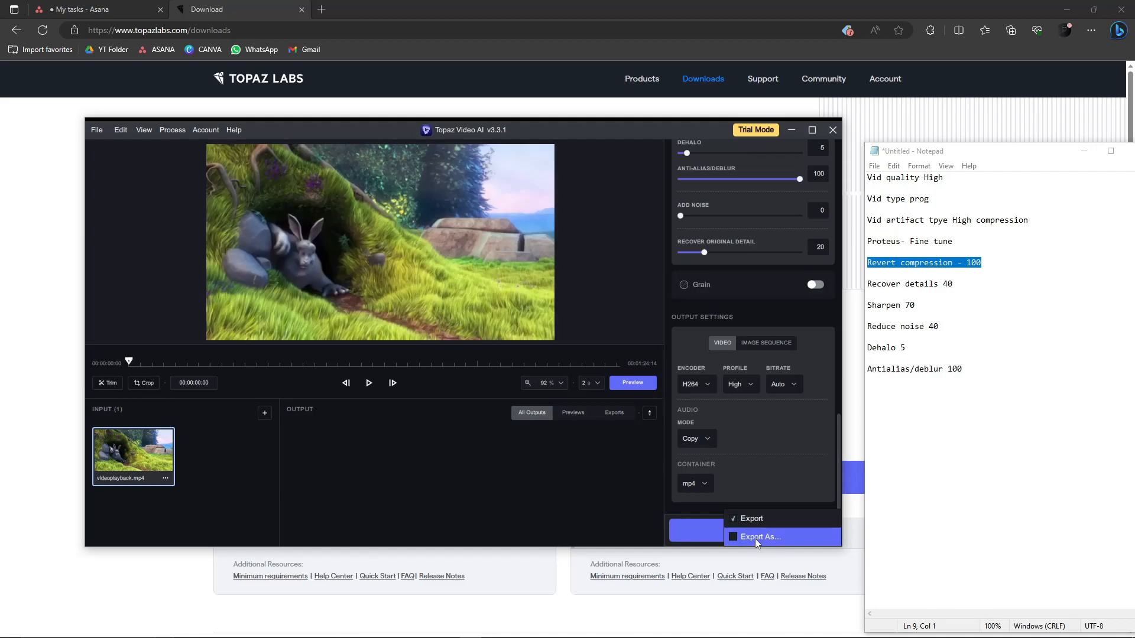
click(597, 492)
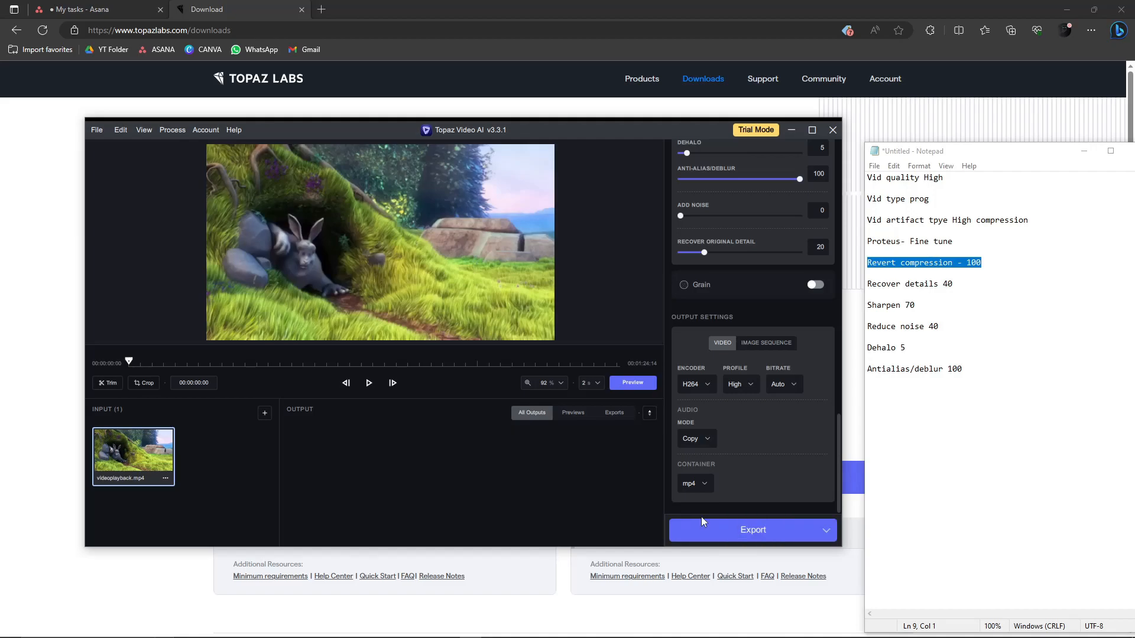
- Move the video enhancer window slightly up and to the right
scroll(800, 439, up, 15)
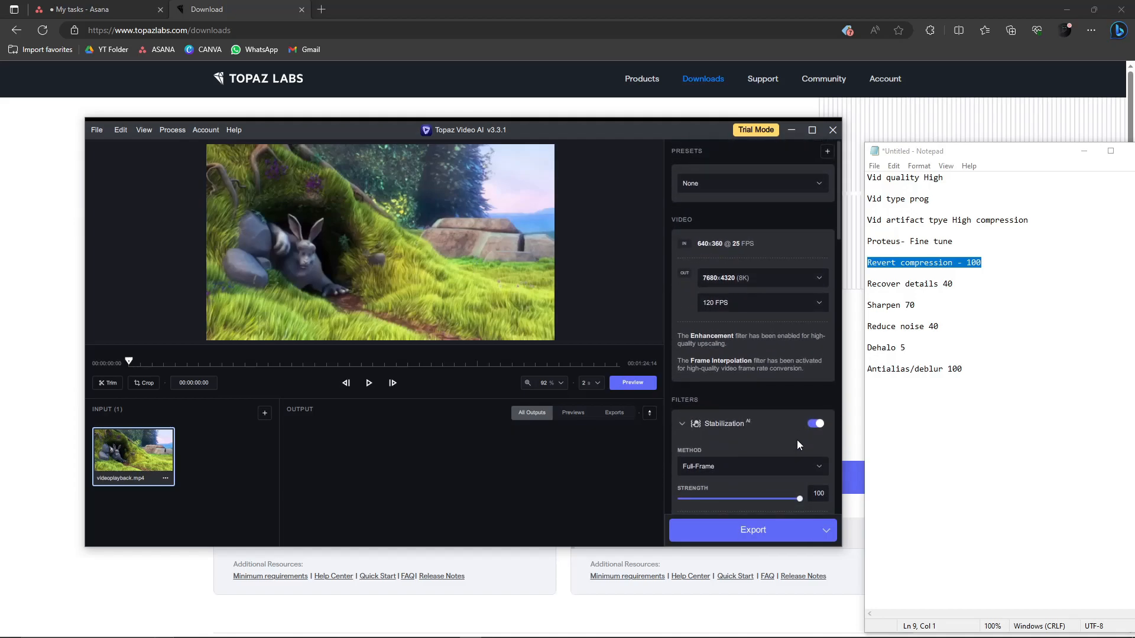
scroll(797, 441, down, 15)
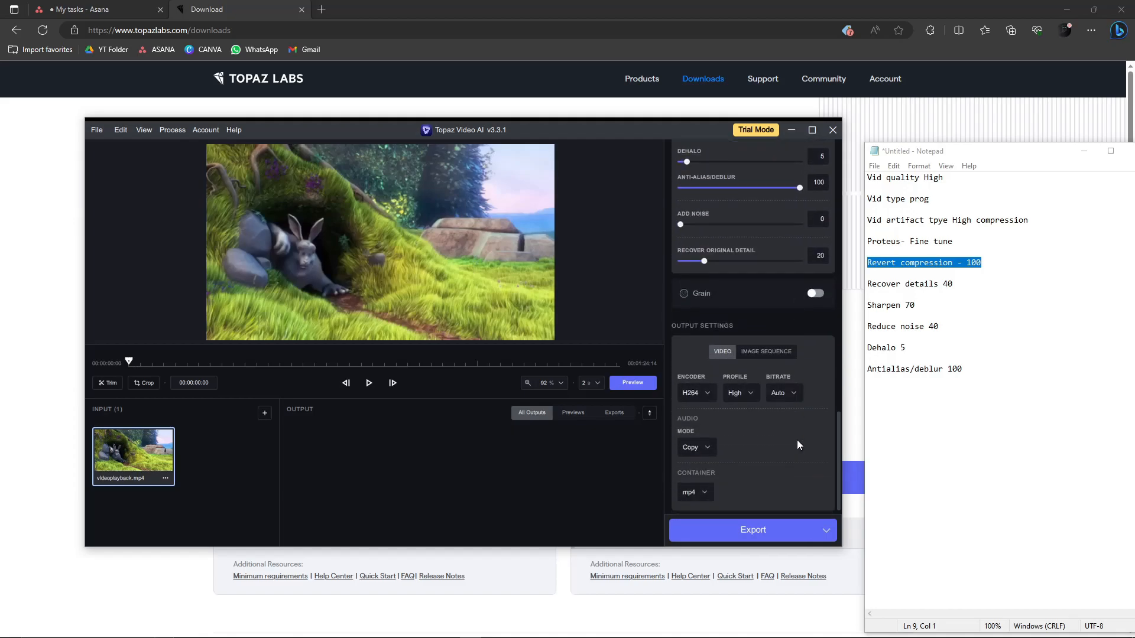
drag(608, 129, 629, 95)
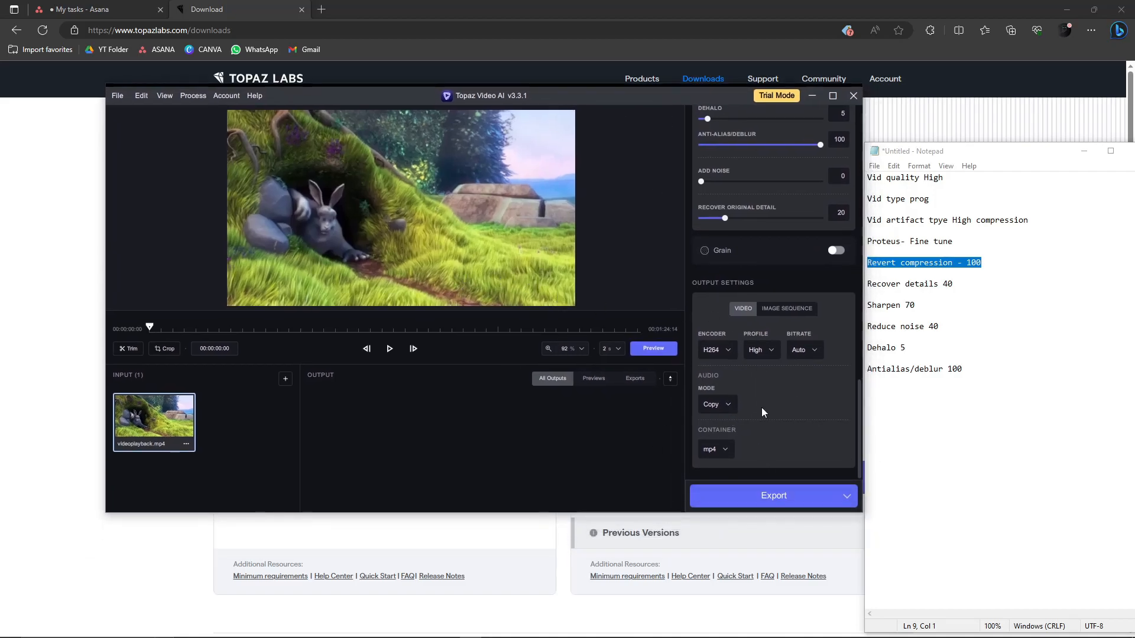